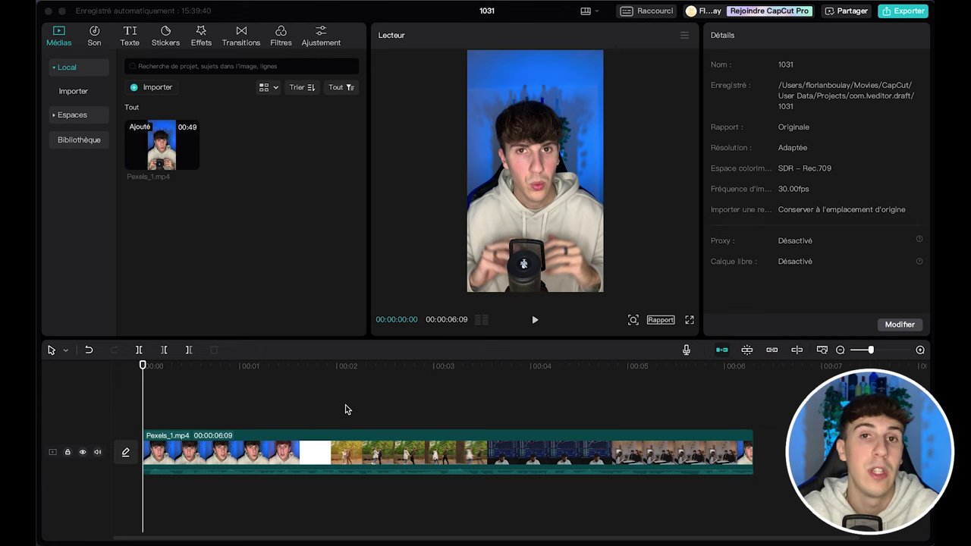
Step: Generate automatic captions in French from the speech in the video
click(129, 37)
drag(116, 119, 161, 119)
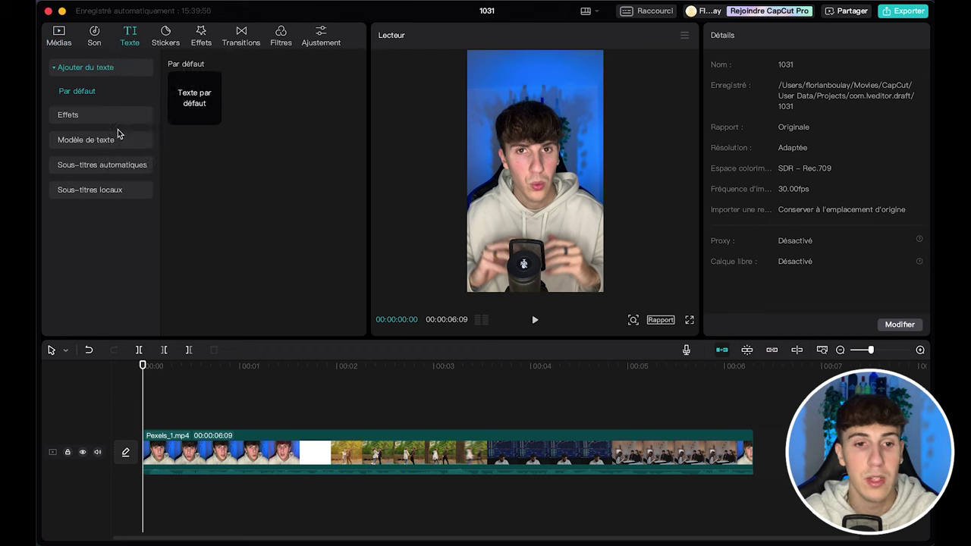
click(122, 168)
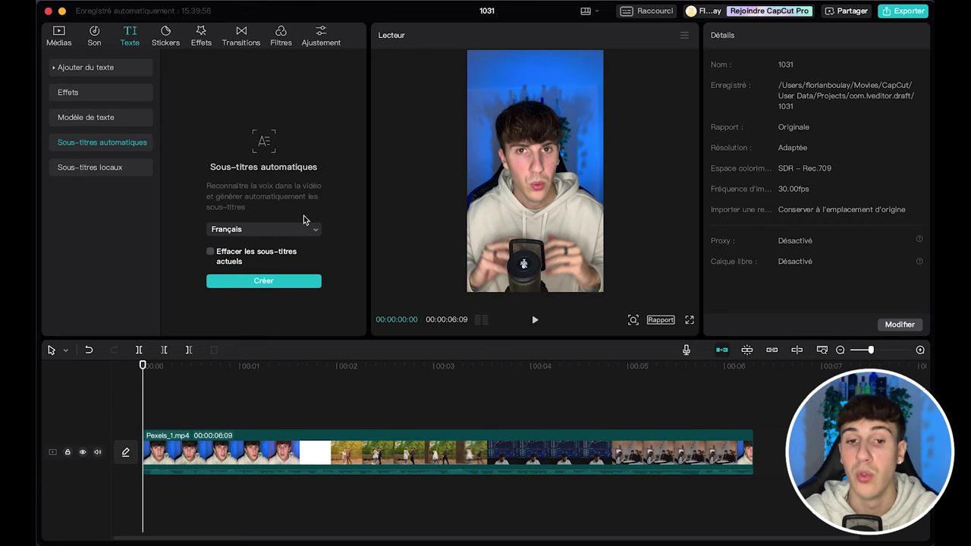
click(283, 282)
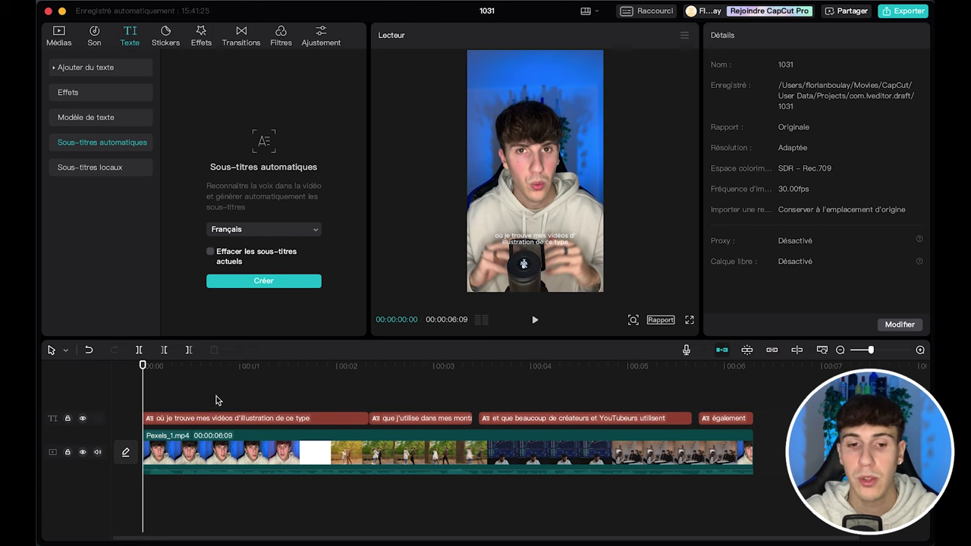
Step: Set the font of all captions to THEBOLDFONT, starting from the first caption clip
click(224, 416)
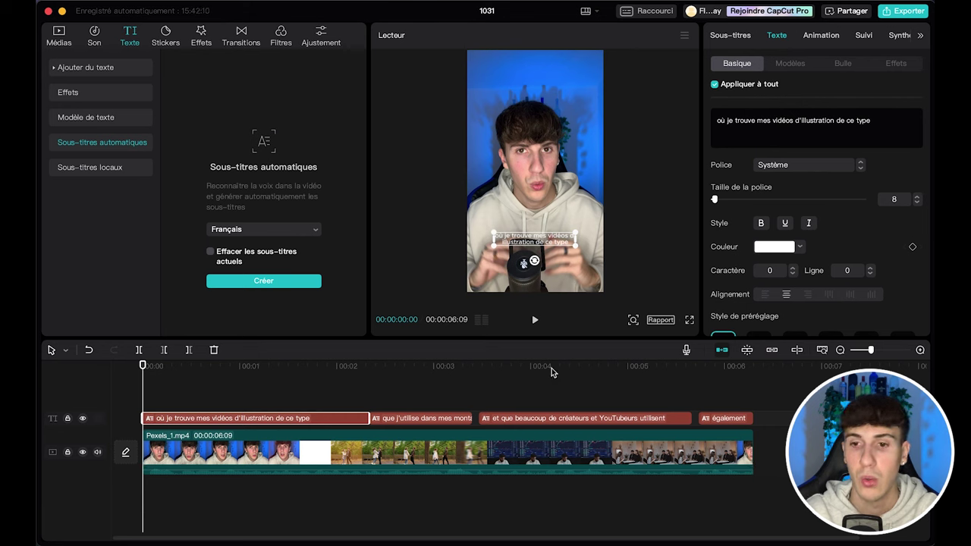
click(802, 165)
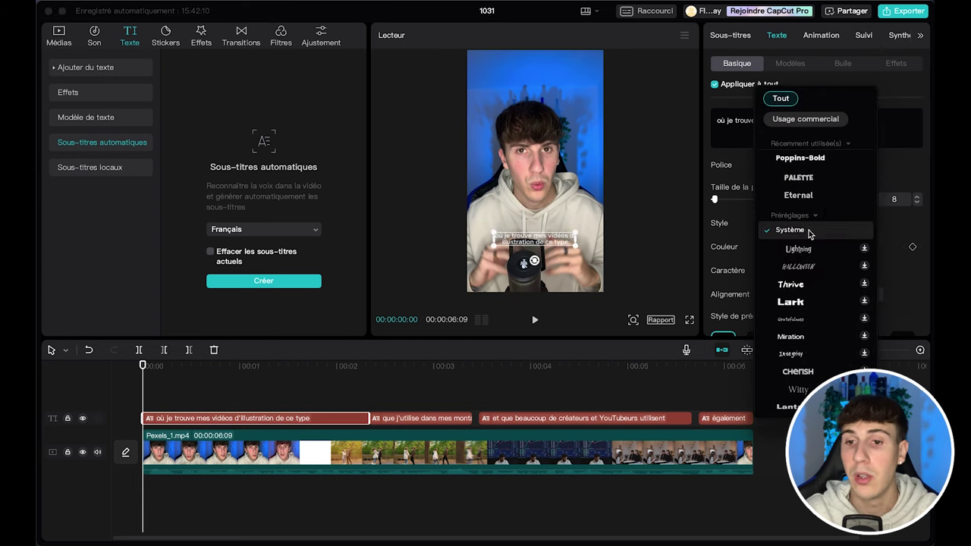
click(831, 228)
click(804, 318)
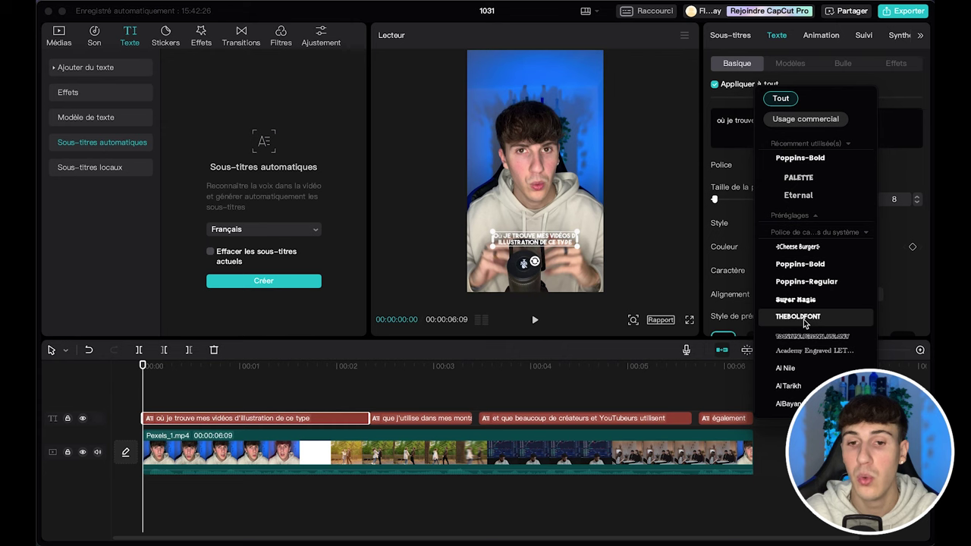
click(803, 319)
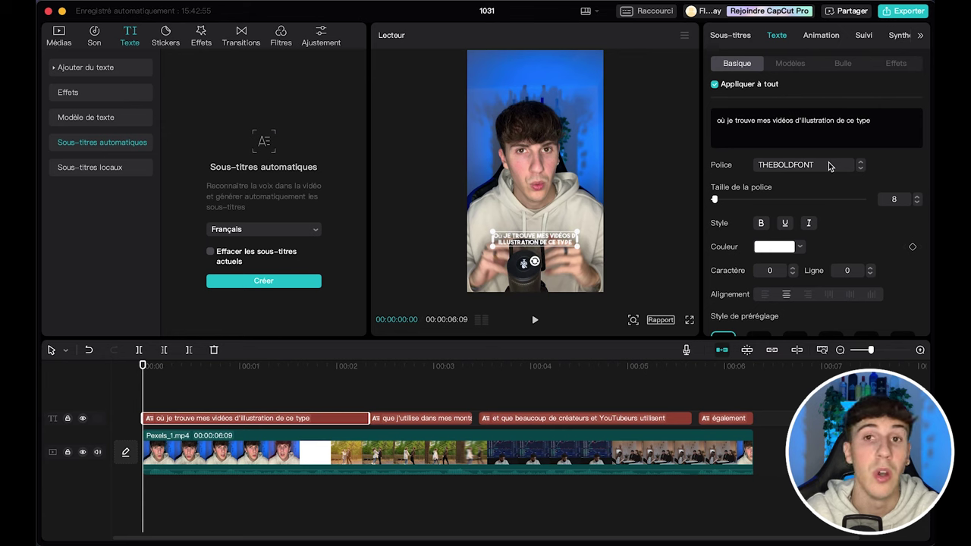
Step: Increase the font size of the captions to 15
click(917, 197)
click(917, 196)
click(917, 196)
click(917, 197)
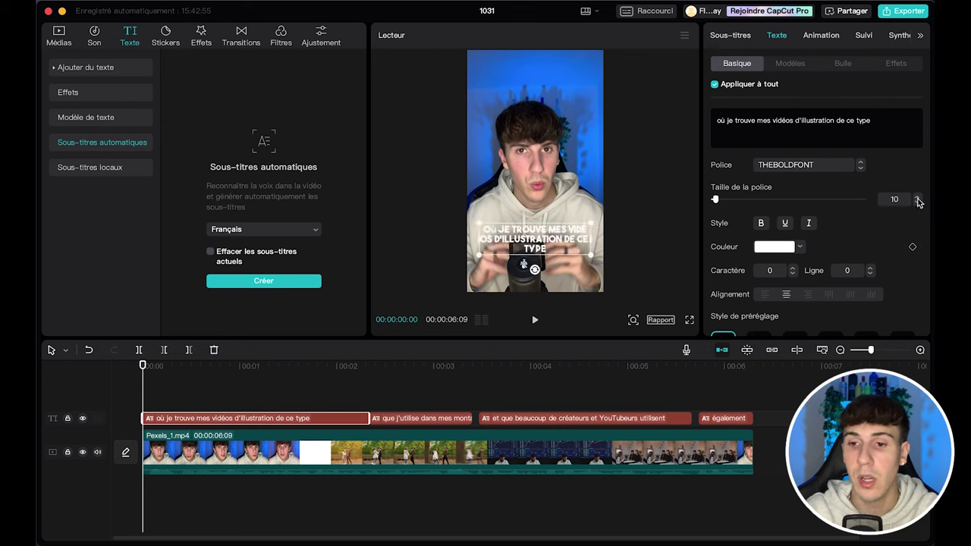
click(917, 197)
click(917, 197)
click(917, 196)
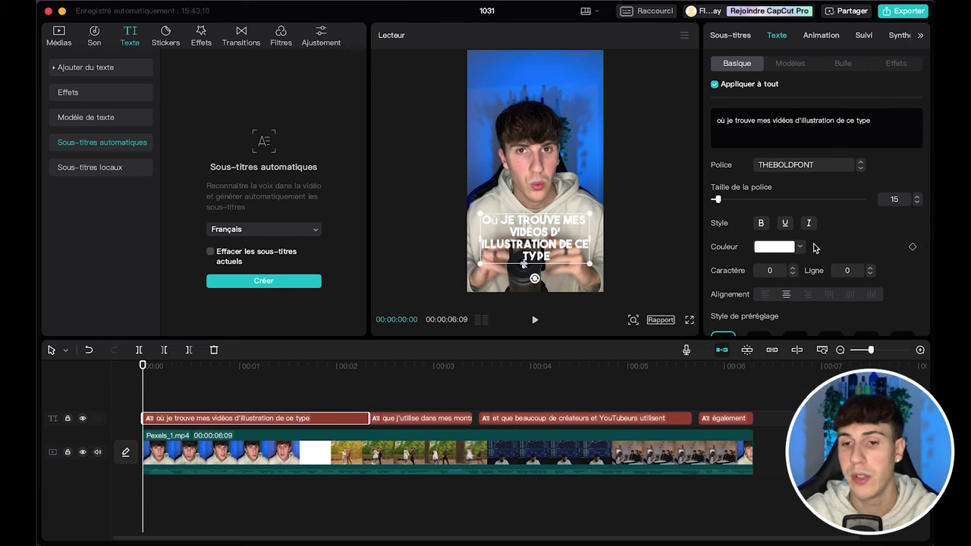
Step: Move the captions slightly higher in the frame, to X 0 and about Y -848
scroll(815, 248, down, 10)
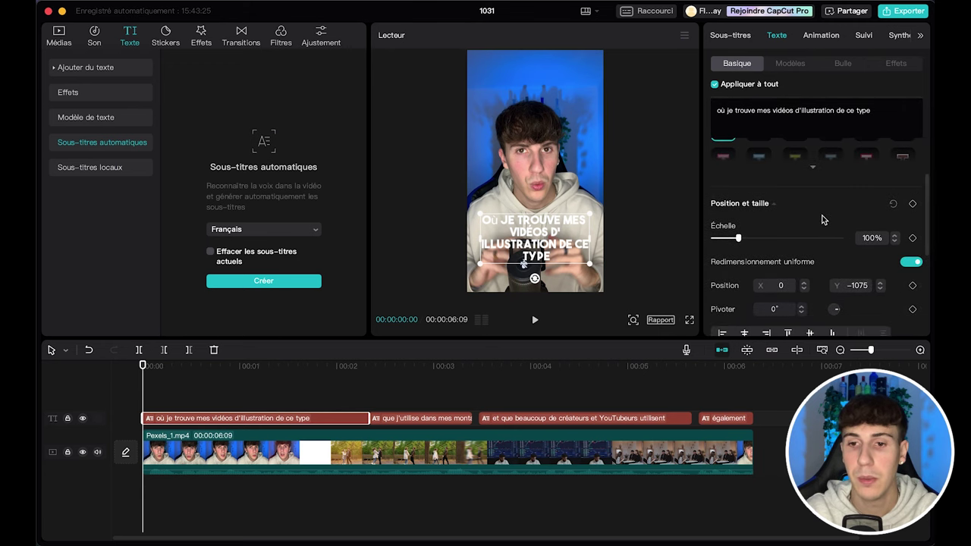
scroll(823, 219, down, 2)
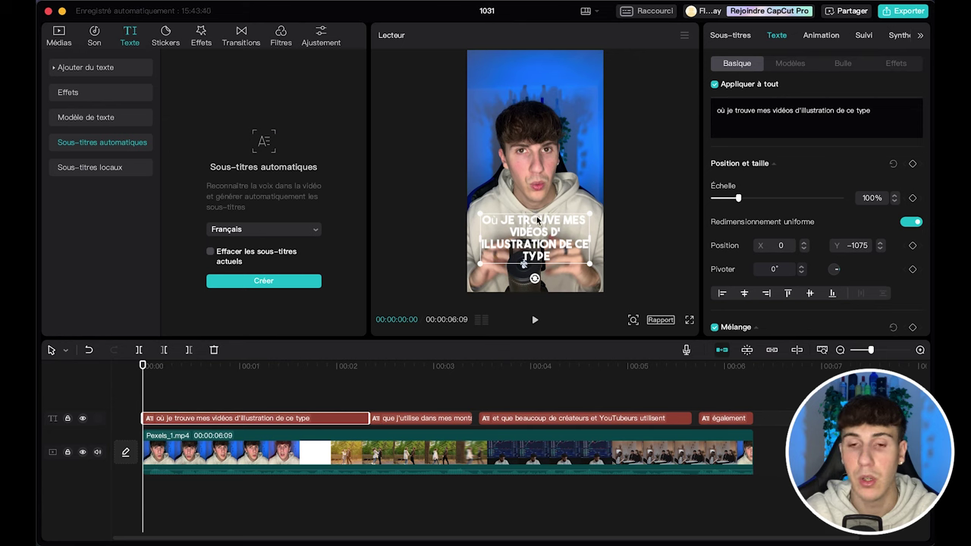
mouse_move(537, 215)
mouse_down()
mouse_move(534, 207)
mouse_move(535, 232)
mouse_up()
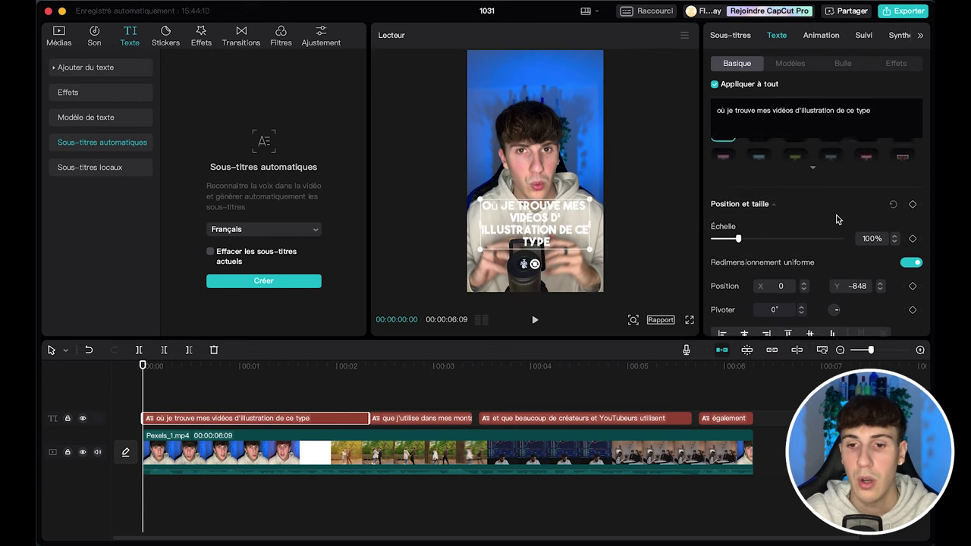
Step: Add a black stroke to the captions with a thickness of 10
scroll(836, 219, down, 4)
scroll(837, 219, down, 3)
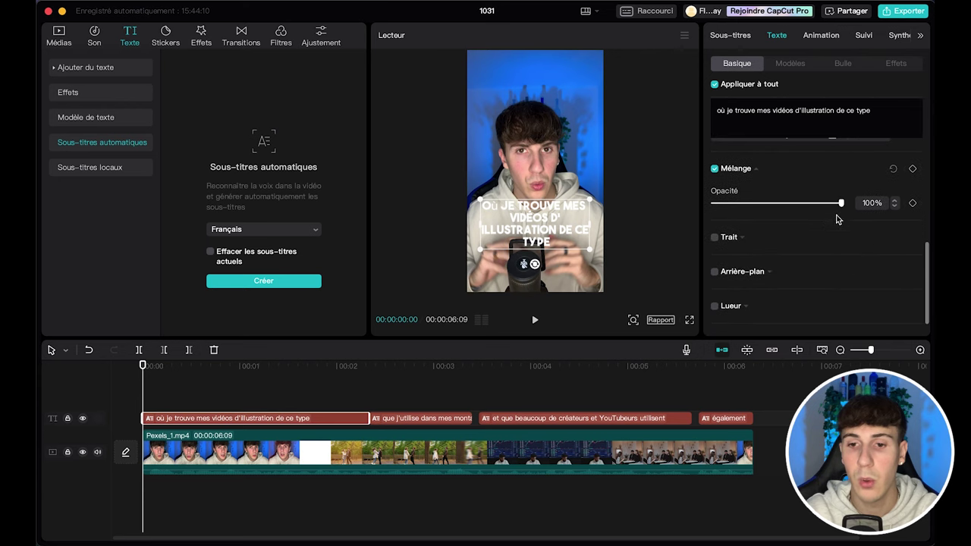
scroll(778, 240, down, 2)
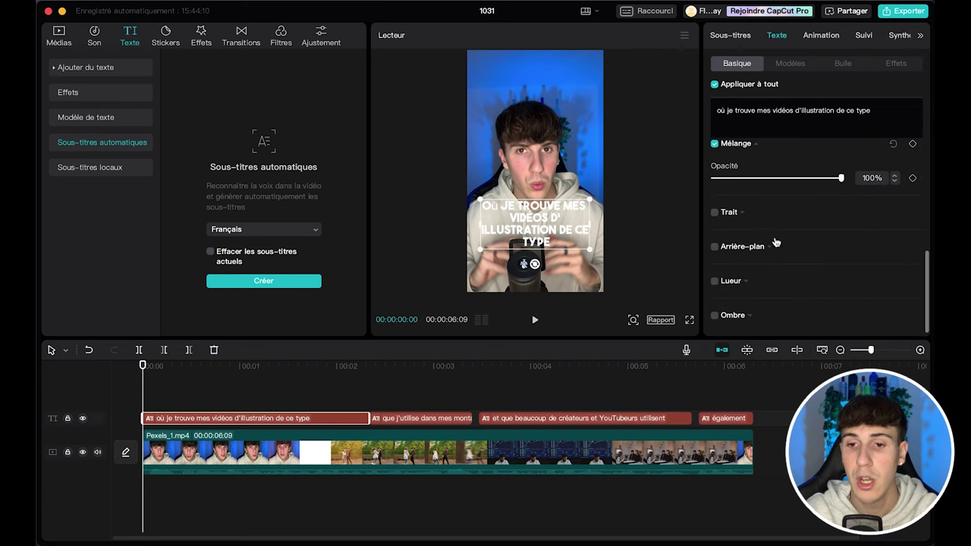
click(714, 213)
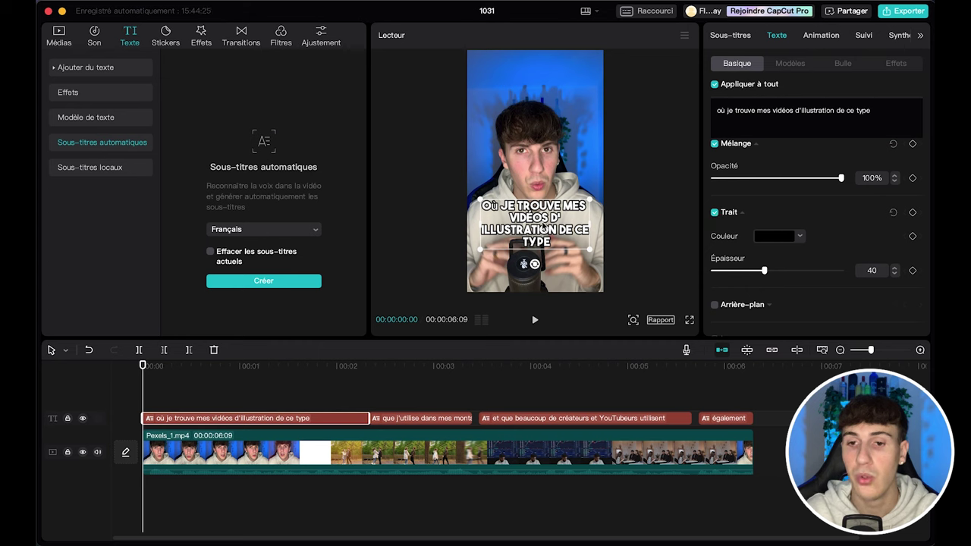
double_click(870, 272)
text(10)
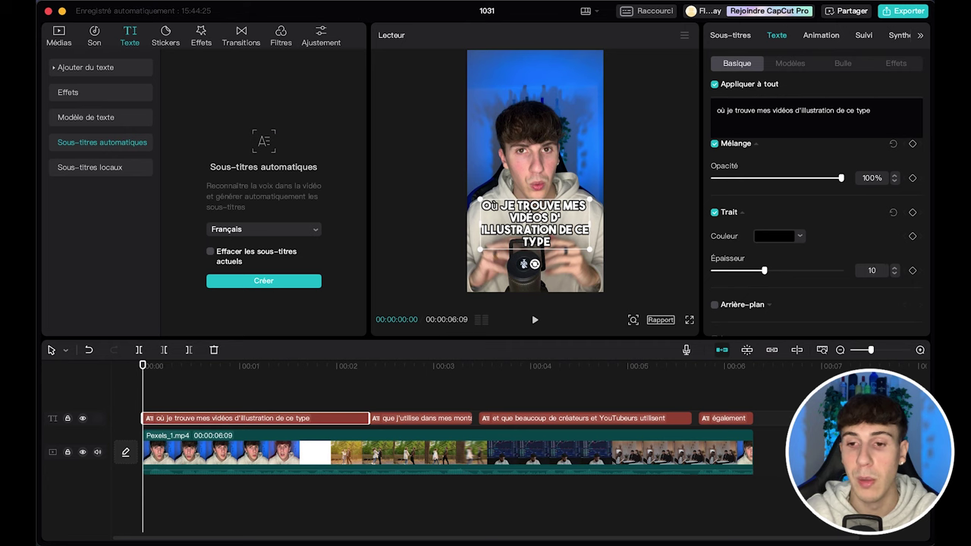
key(Return)
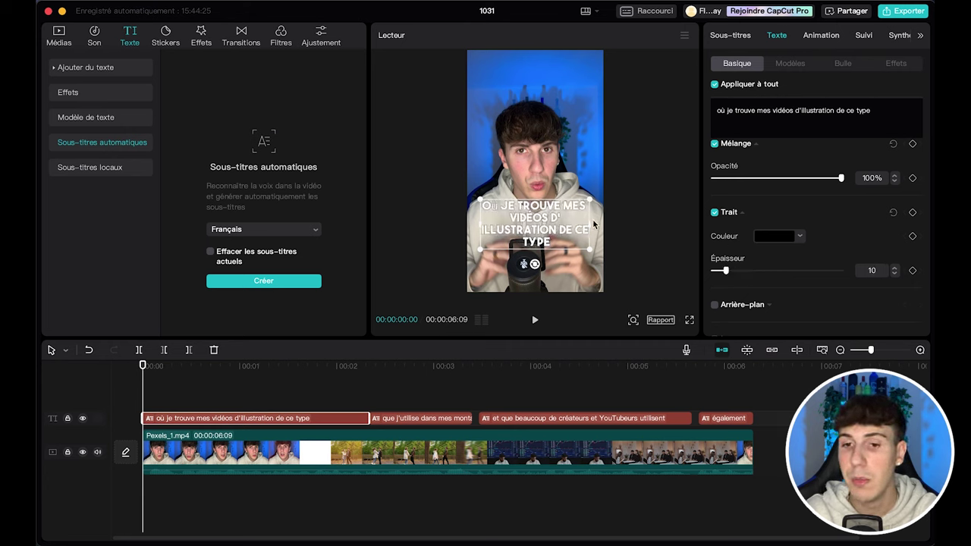
Step: Add a black shadow to the captions with 100% opacity and 100% blur
scroll(856, 250, down, 3)
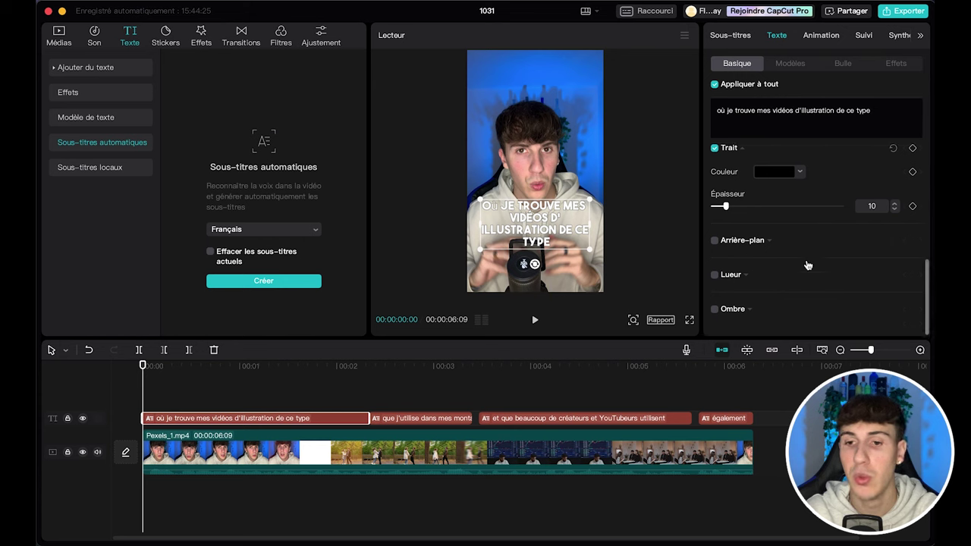
click(714, 308)
scroll(822, 307, down, 1)
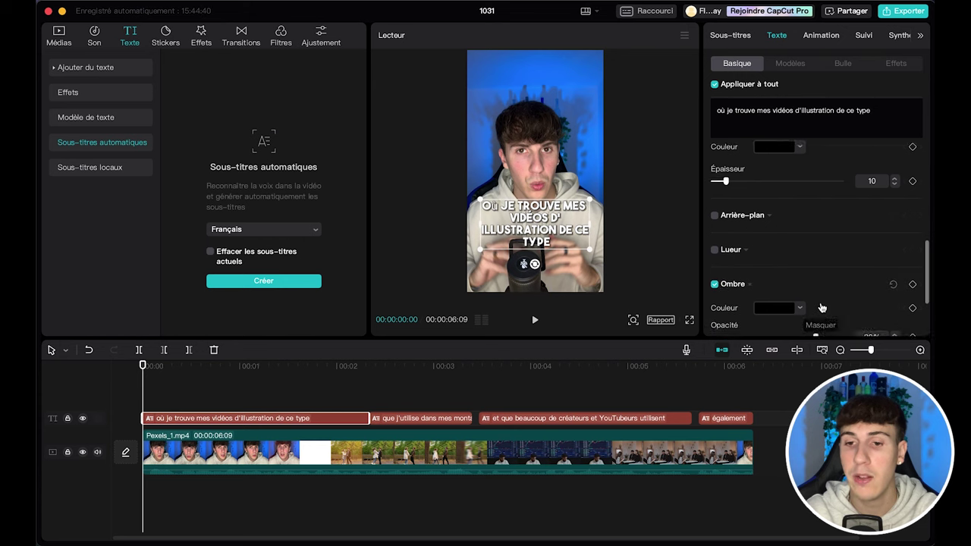
scroll(821, 308, down, 3)
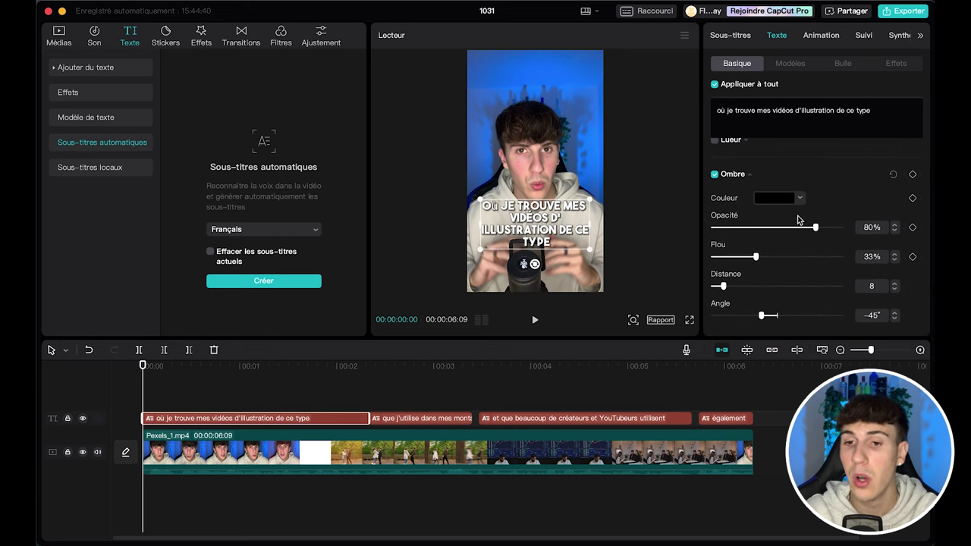
drag(815, 226, 846, 227)
drag(756, 258, 844, 258)
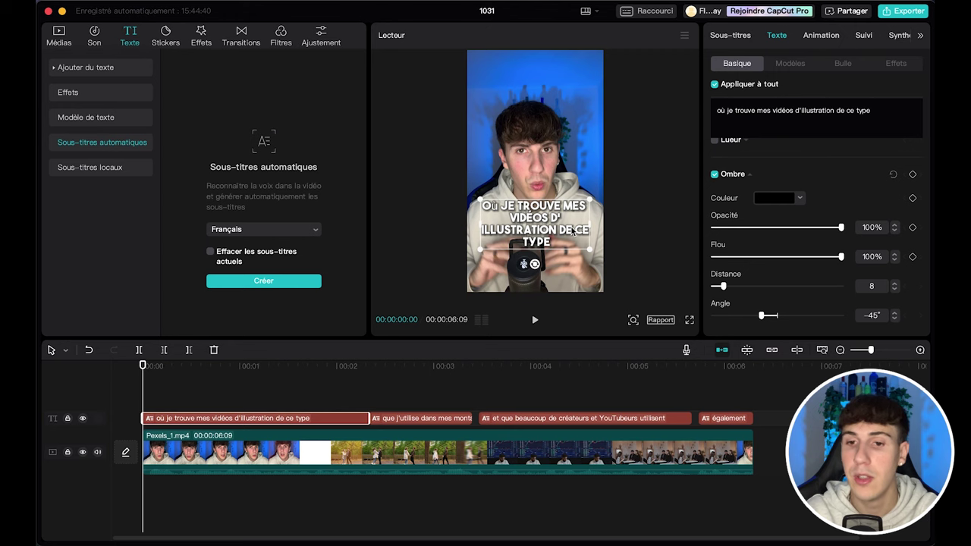
Step: Add a black glow to the captions with intensity 100 and range 55
scroll(820, 166, up, 2)
click(715, 180)
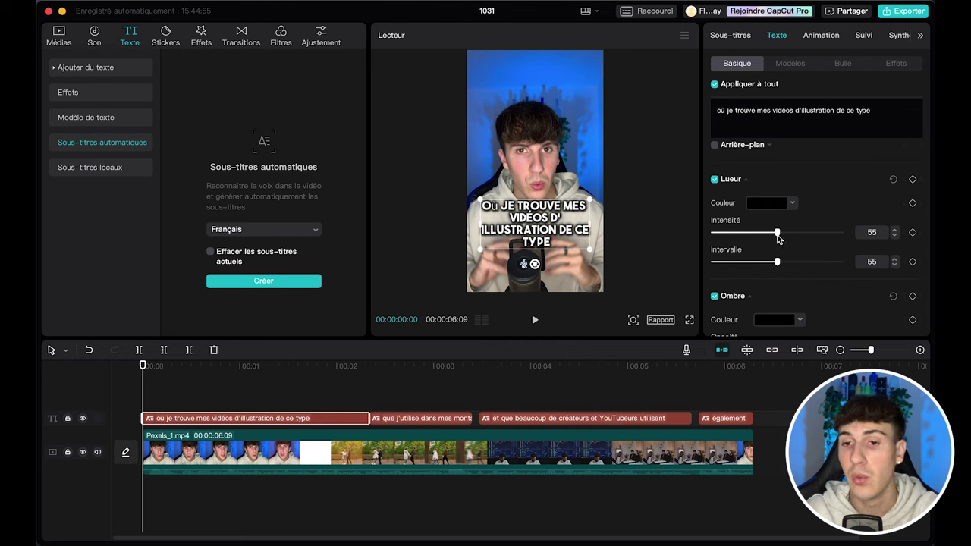
drag(777, 236, 861, 232)
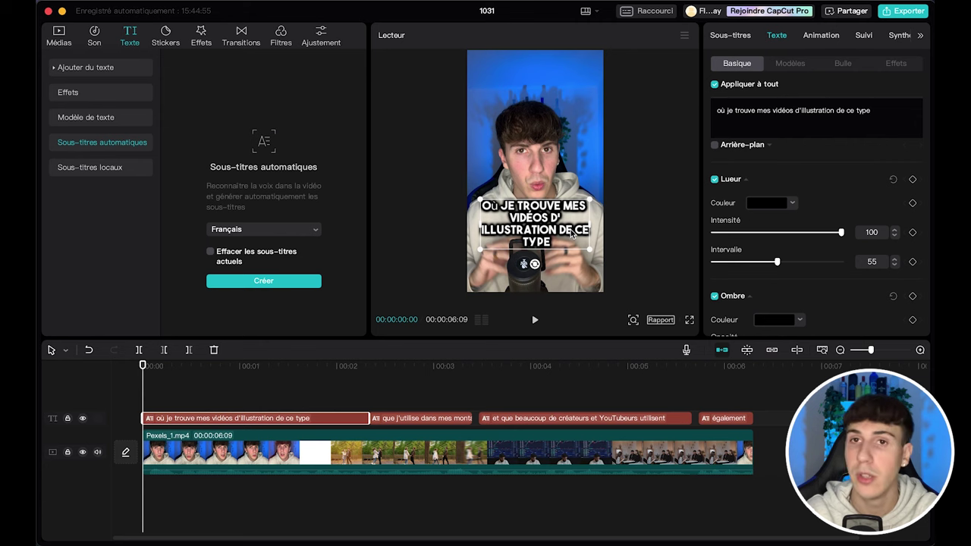
mouse_move(766, 264)
mouse_down()
mouse_move(748, 263)
mouse_move(827, 262)
mouse_move(742, 265)
mouse_move(779, 261)
mouse_up()
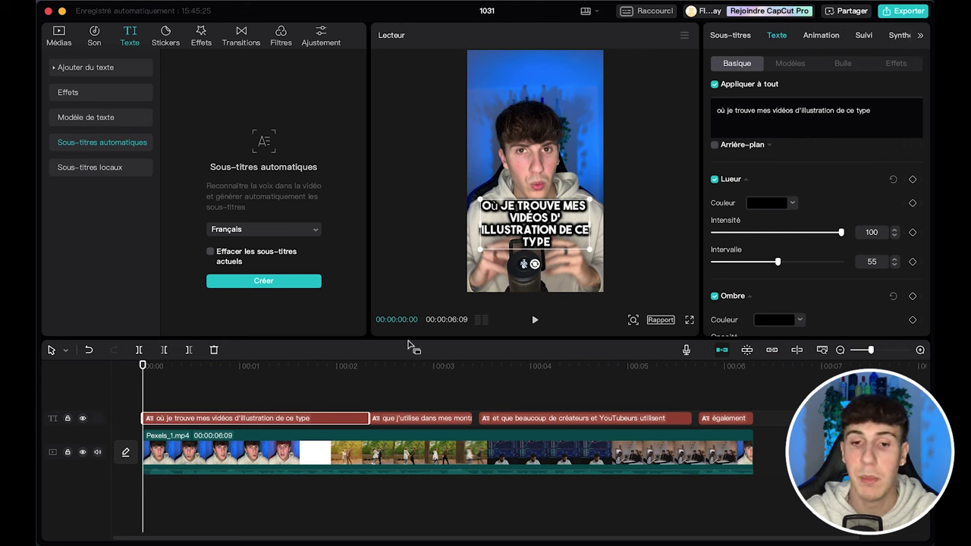
Step: Split the first caption clip at 00:00:00:12, after the spoken words "où je trouve"
click(410, 372)
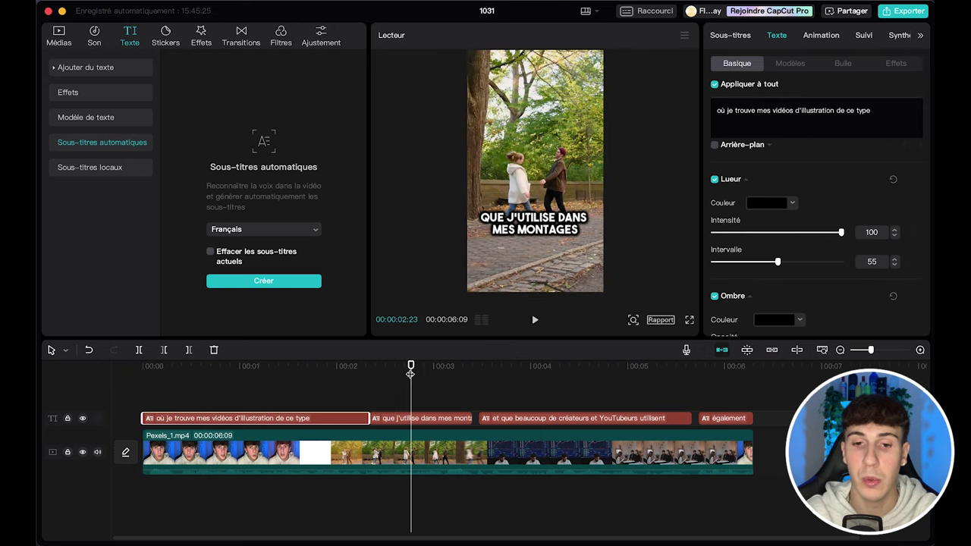
click(573, 384)
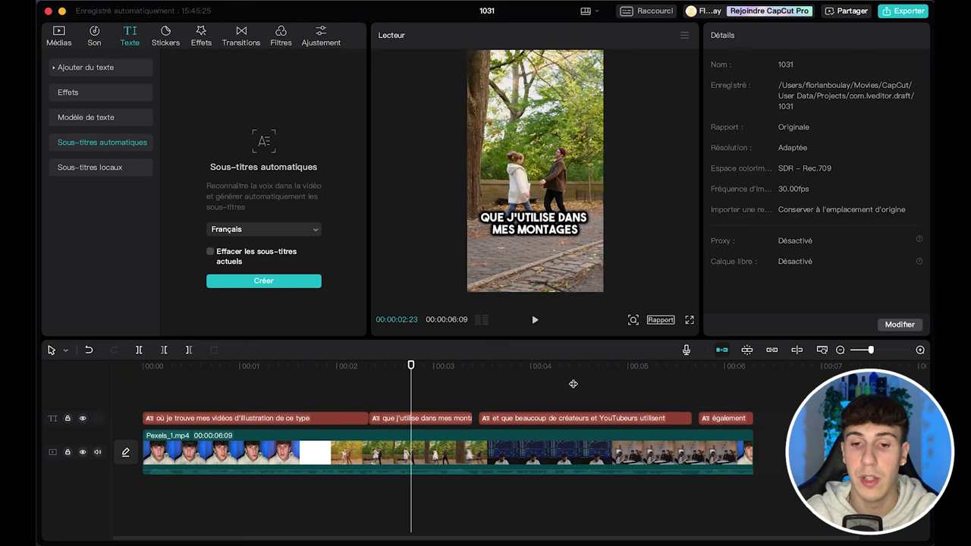
click(430, 382)
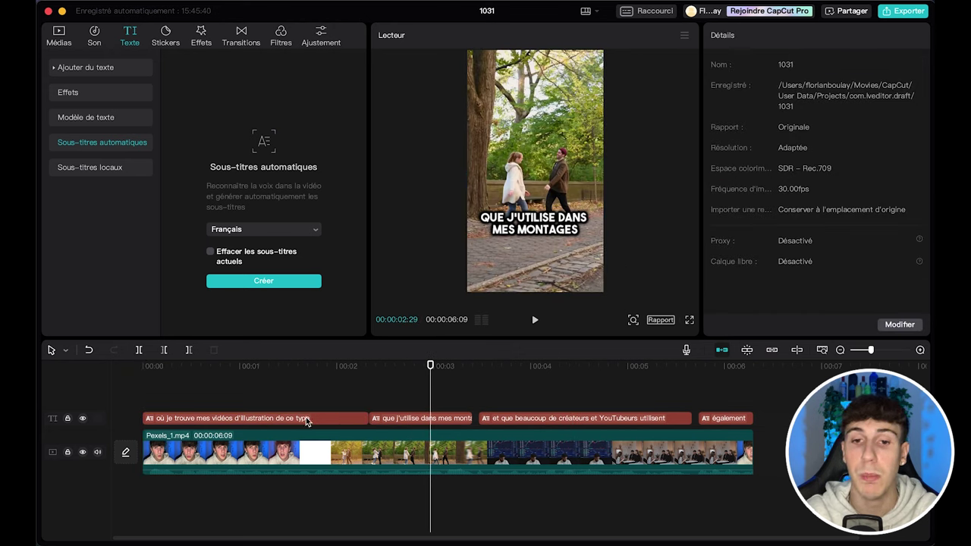
click(274, 393)
drag(275, 393, 160, 390)
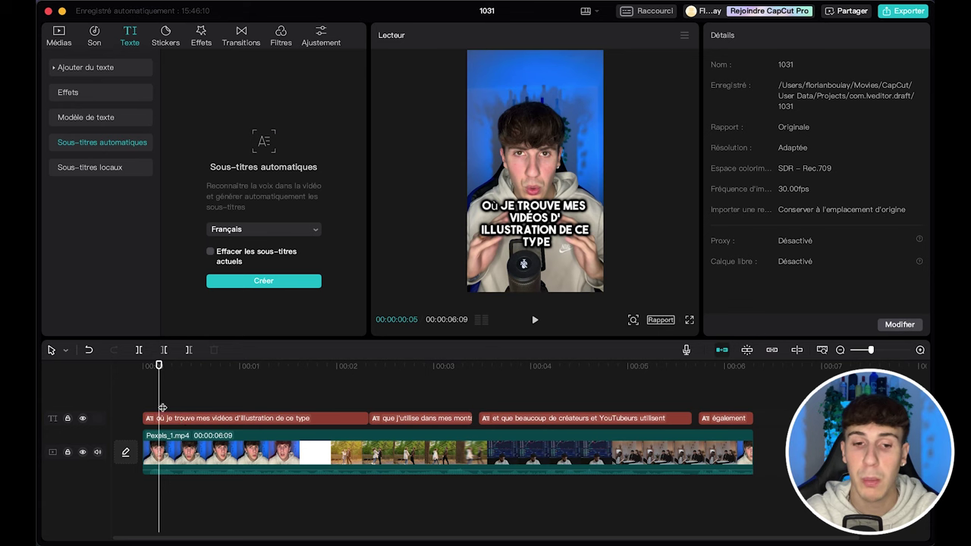
mouse_move(158, 402)
mouse_down()
mouse_move(210, 400)
mouse_move(149, 398)
mouse_up()
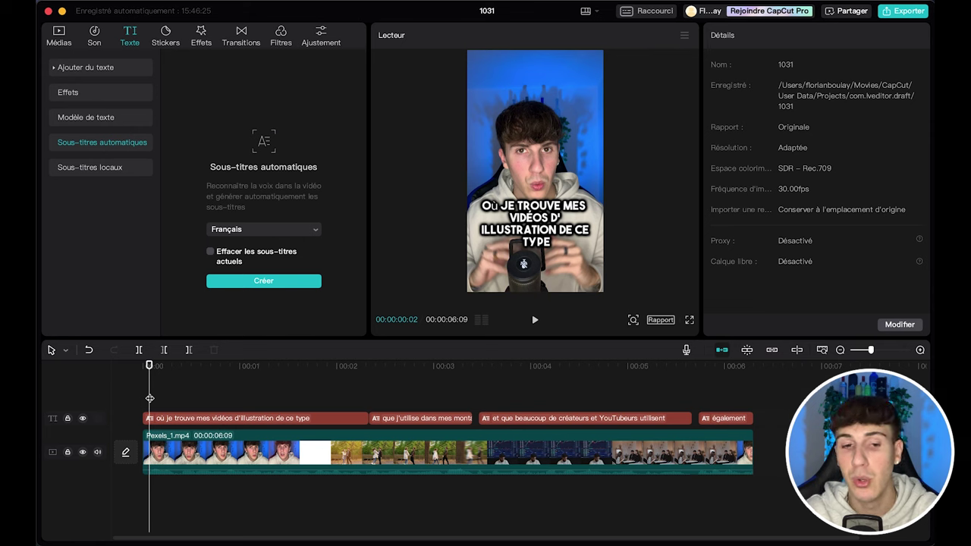
drag(147, 398, 181, 394)
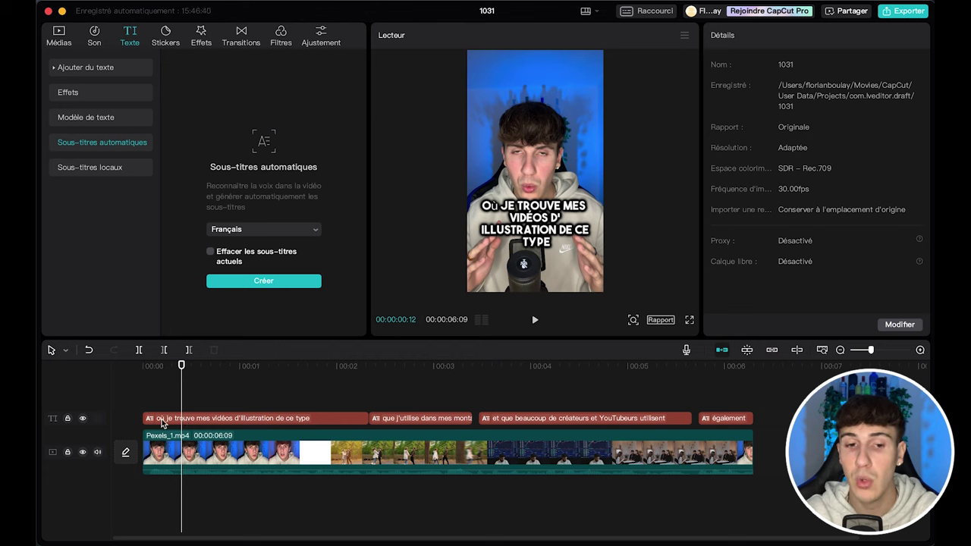
click(183, 422)
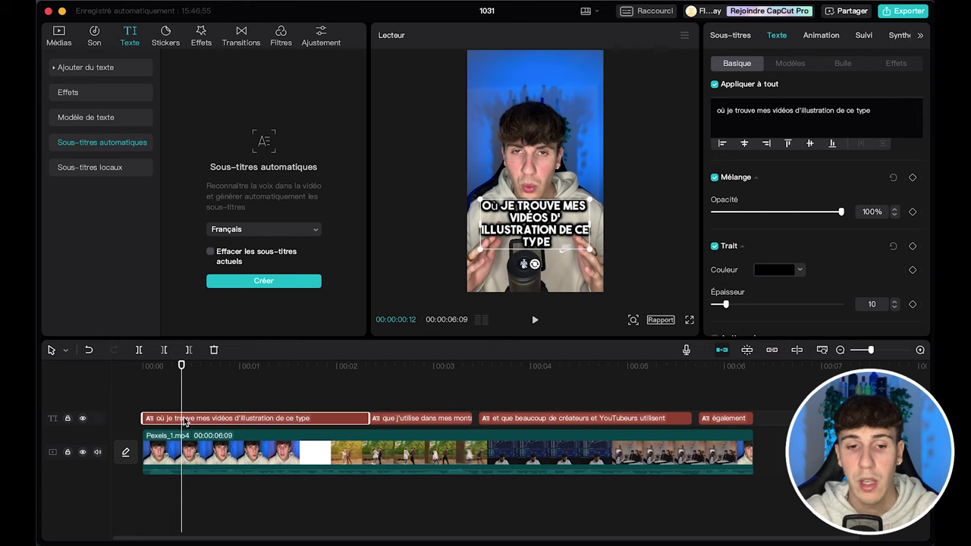
key(ctrl+b)
Step: Shorten the text of the first caption segment to "où je trouve"
click(172, 370)
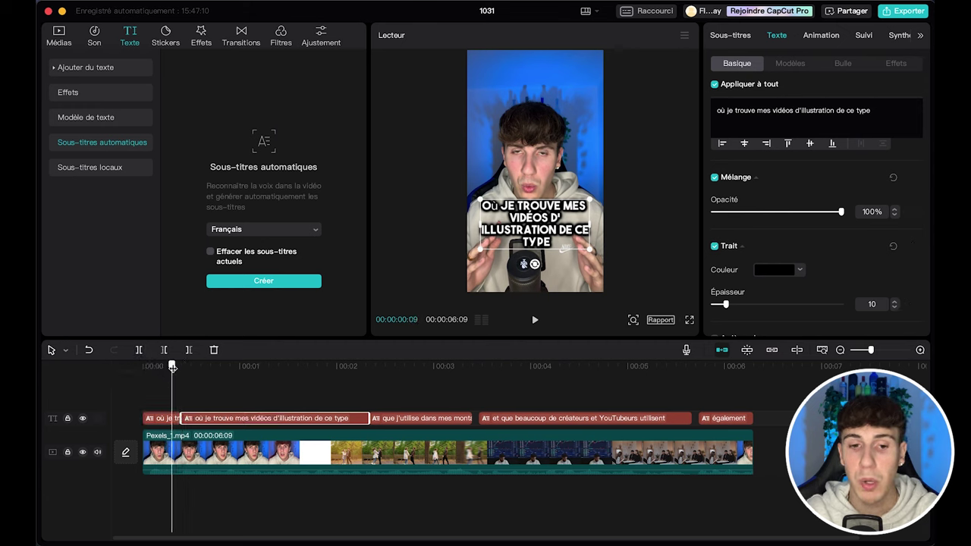
click(165, 420)
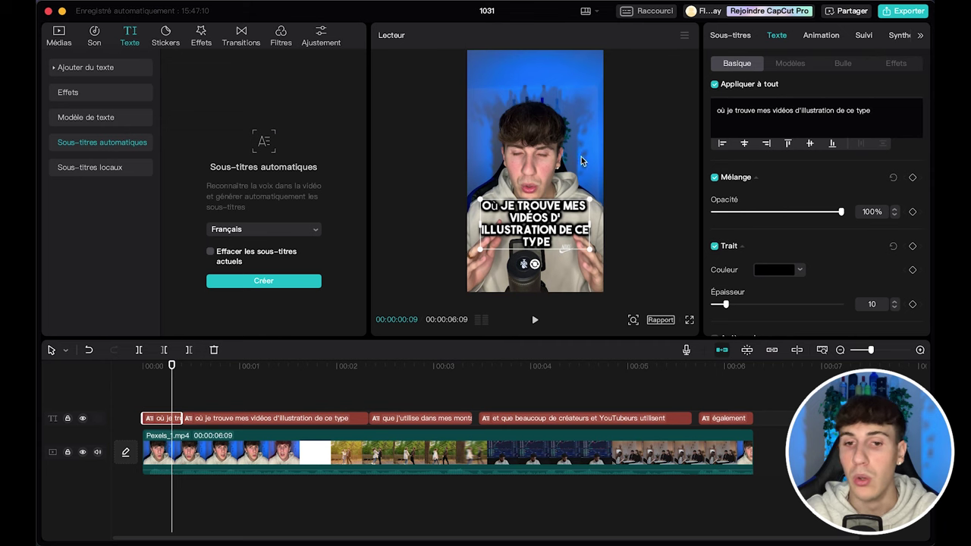
click(757, 109)
drag(757, 109, 880, 106)
key(BackSpace)
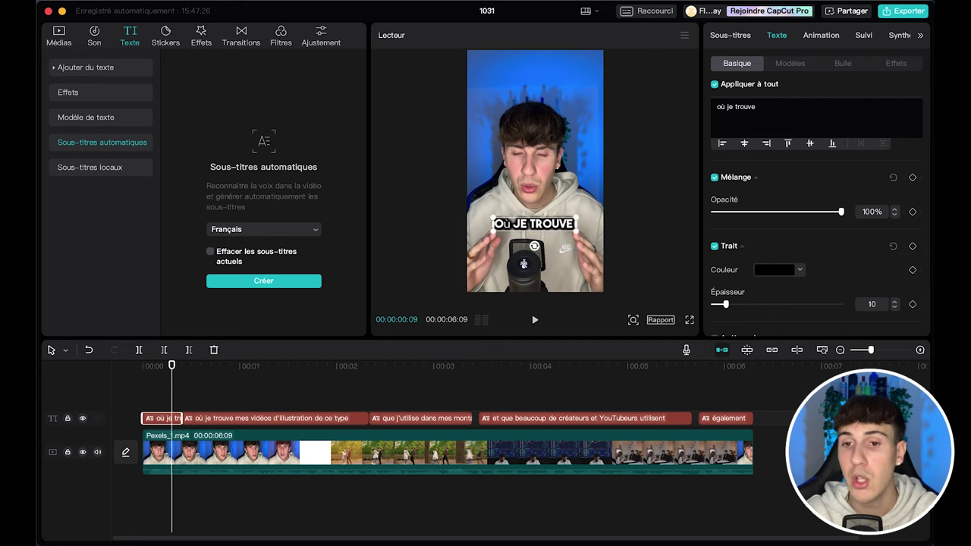
Step: Split the second caption clip, "où je trouve mes vidéos d'illustration de ce type", at 00:00:01:16
drag(172, 366, 220, 372)
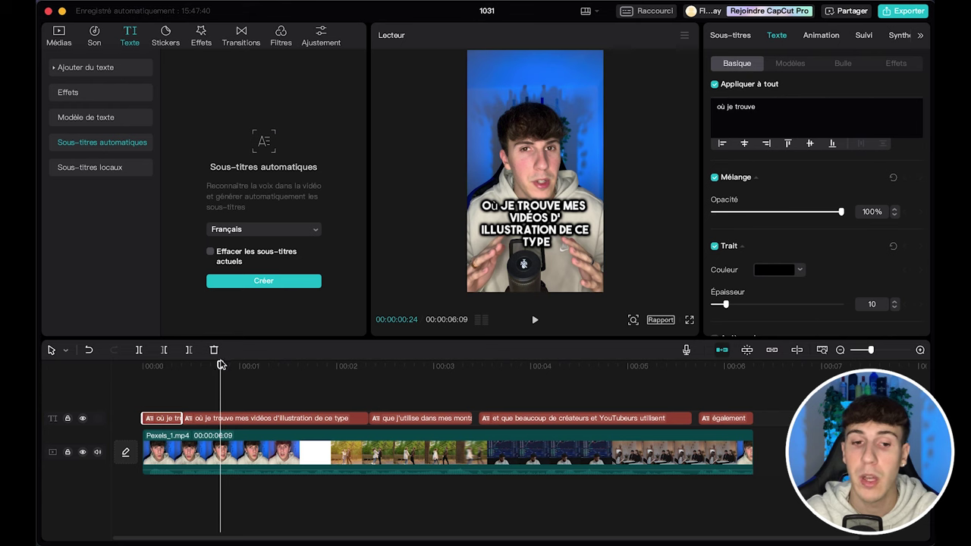
mouse_move(220, 366)
mouse_down()
mouse_move(178, 368)
mouse_move(214, 367)
mouse_up()
click(531, 225)
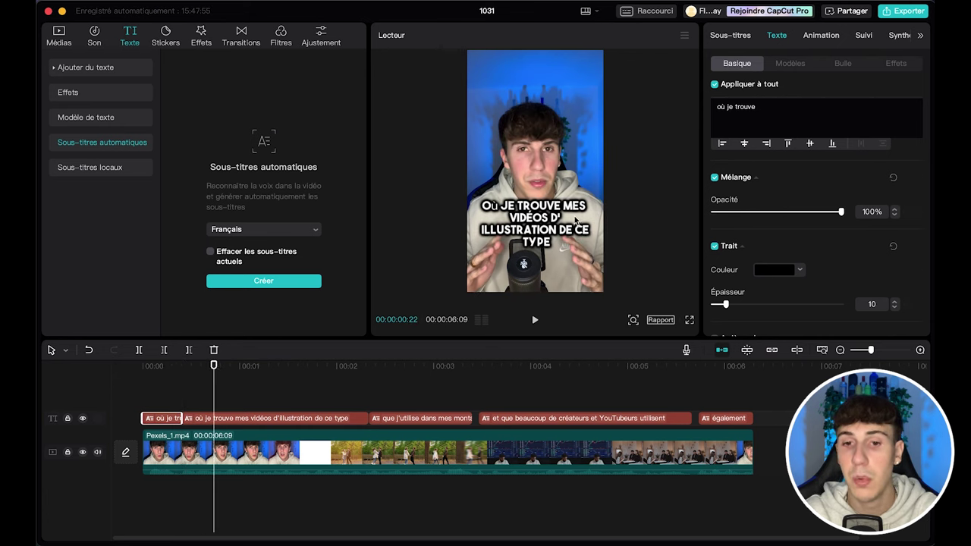
drag(215, 368, 293, 373)
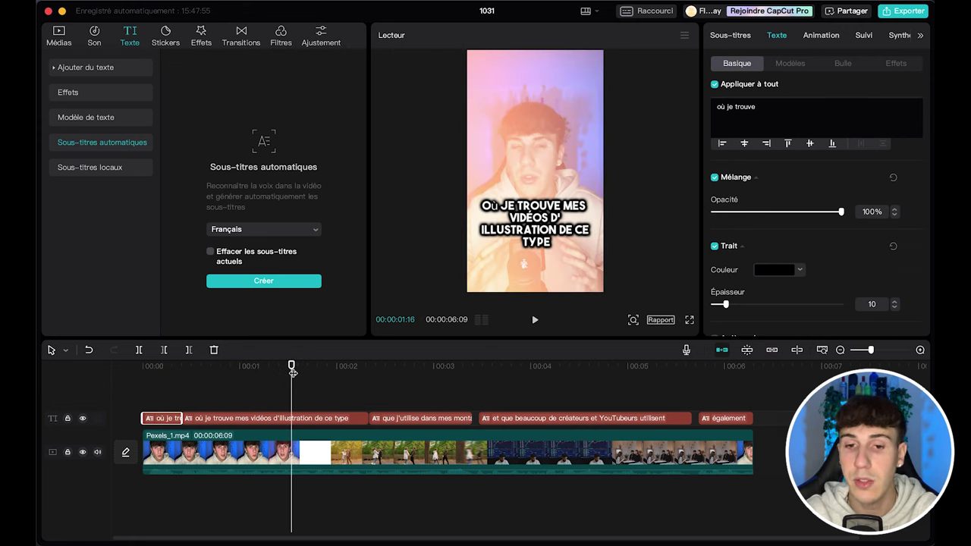
click(296, 420)
click(139, 349)
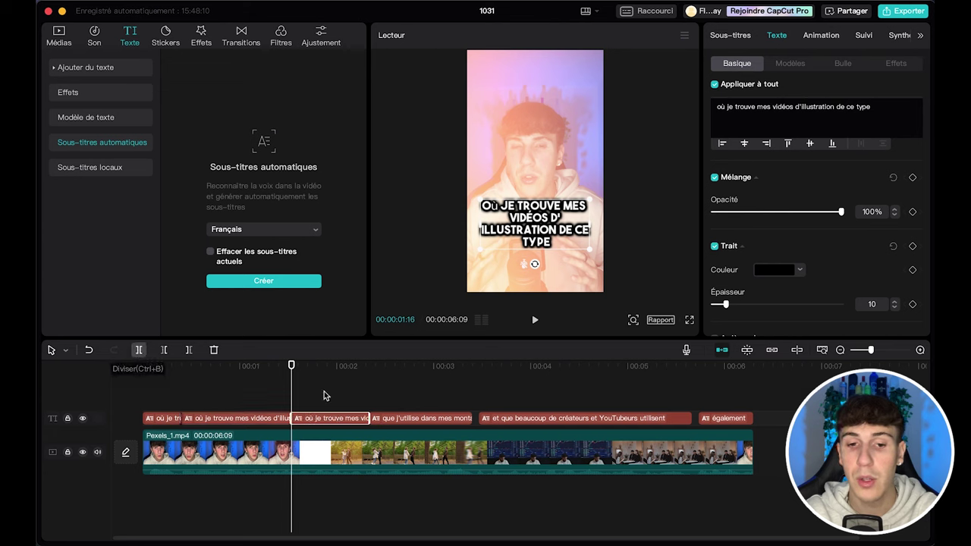
Step: Shorten the text of the third caption segment to "de ce type"
drag(291, 366, 333, 369)
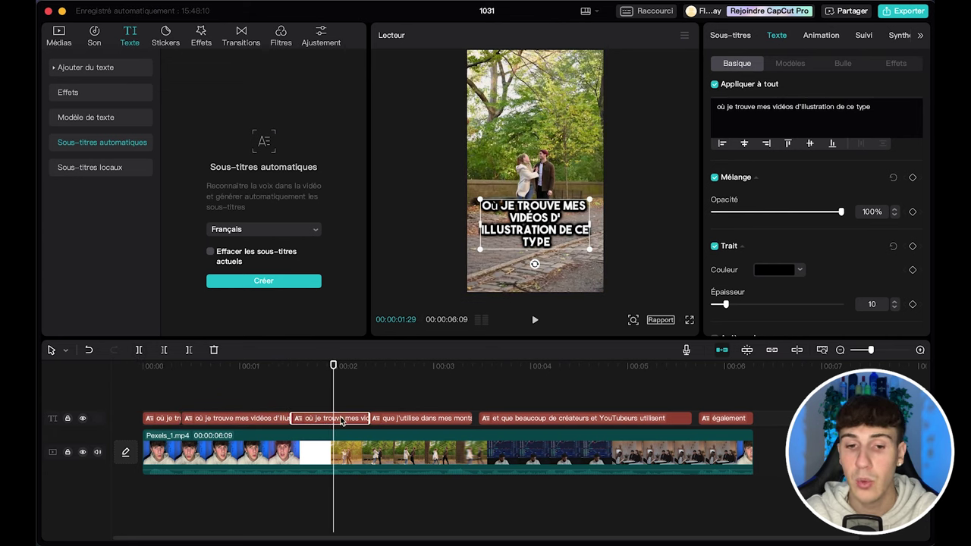
drag(834, 106, 717, 107)
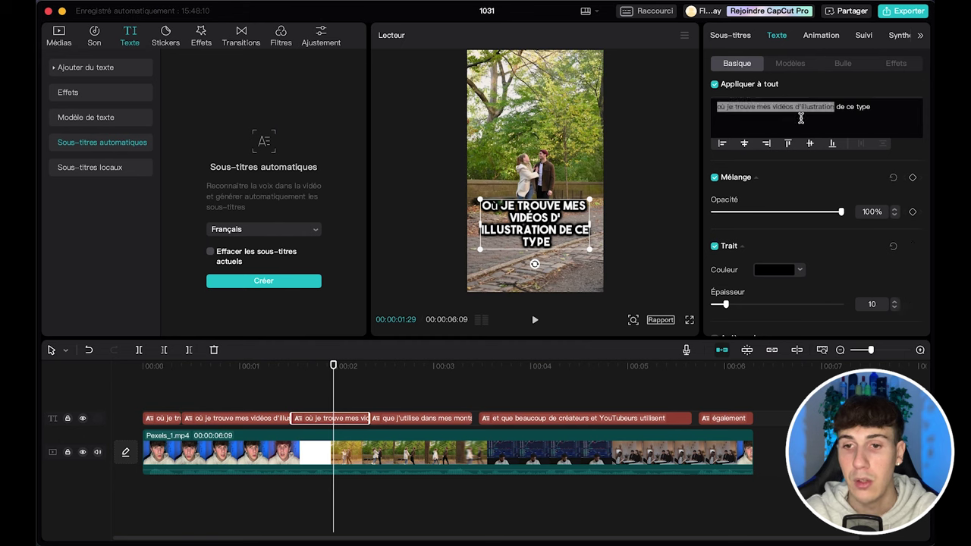
key(BackSpace)
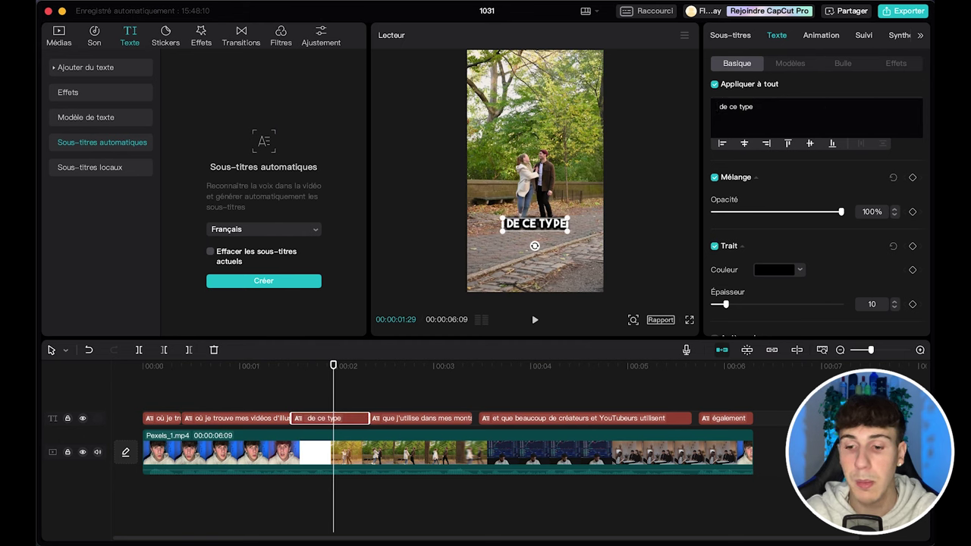
key(Delete)
Step: Shorten the text of the second caption segment to "mes vidéos d'illustration"
click(253, 389)
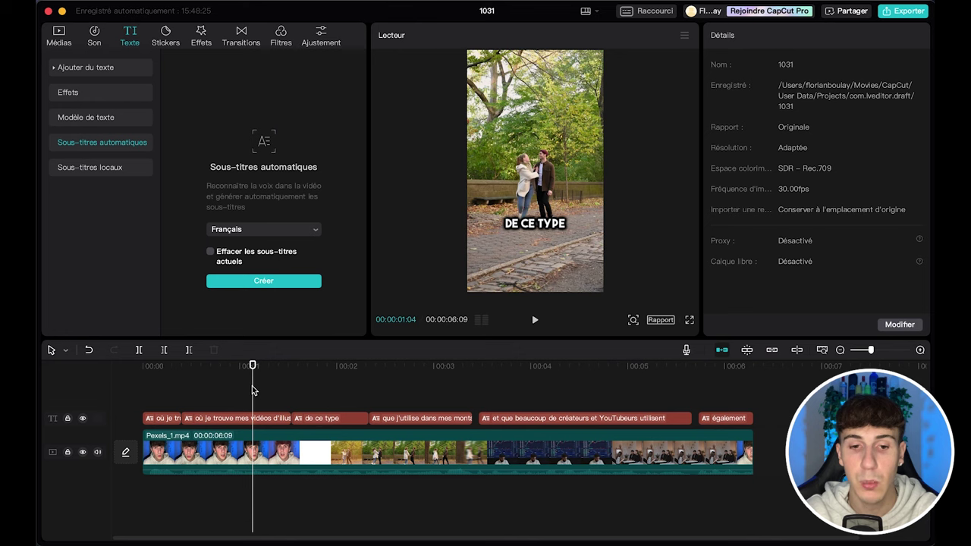
click(246, 420)
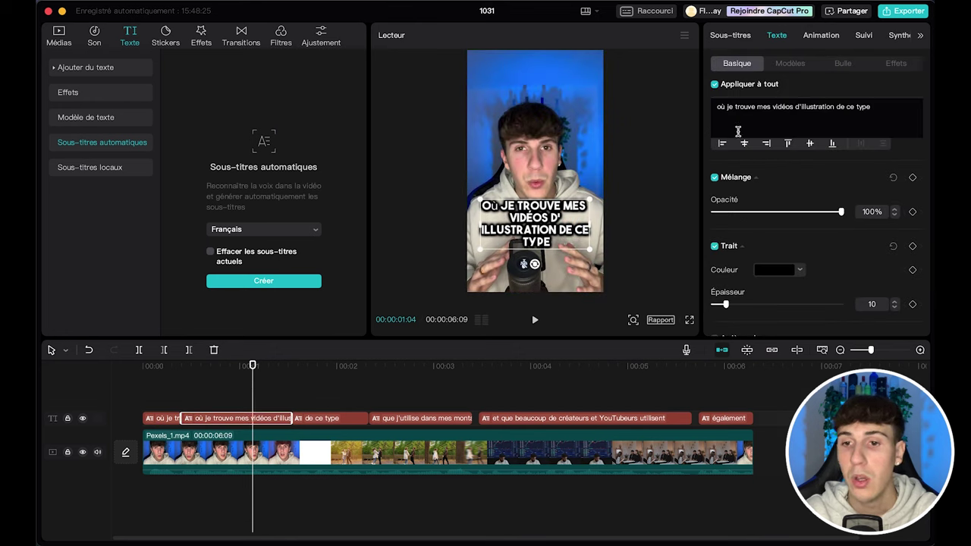
drag(756, 108, 717, 106)
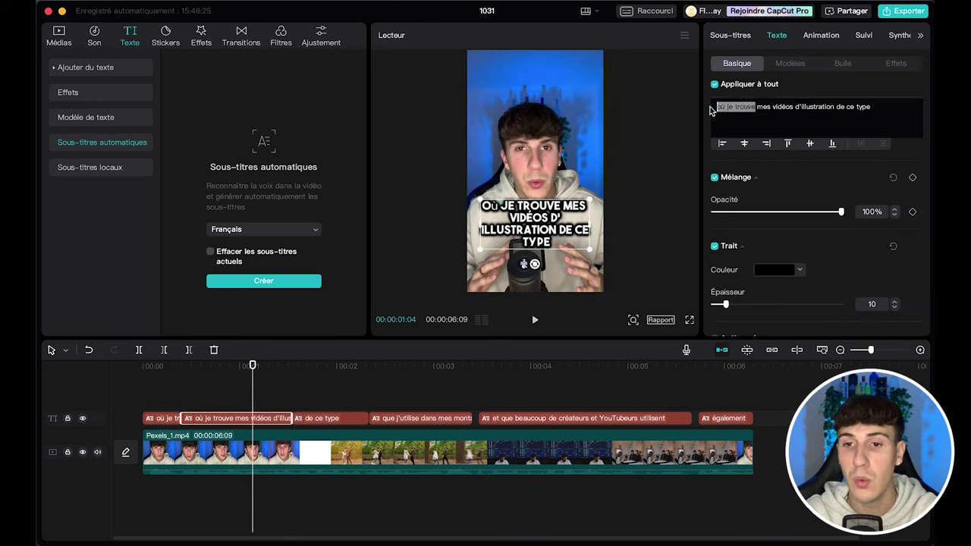
key(BackSpace)
drag(794, 106, 848, 106)
key(BackSpace)
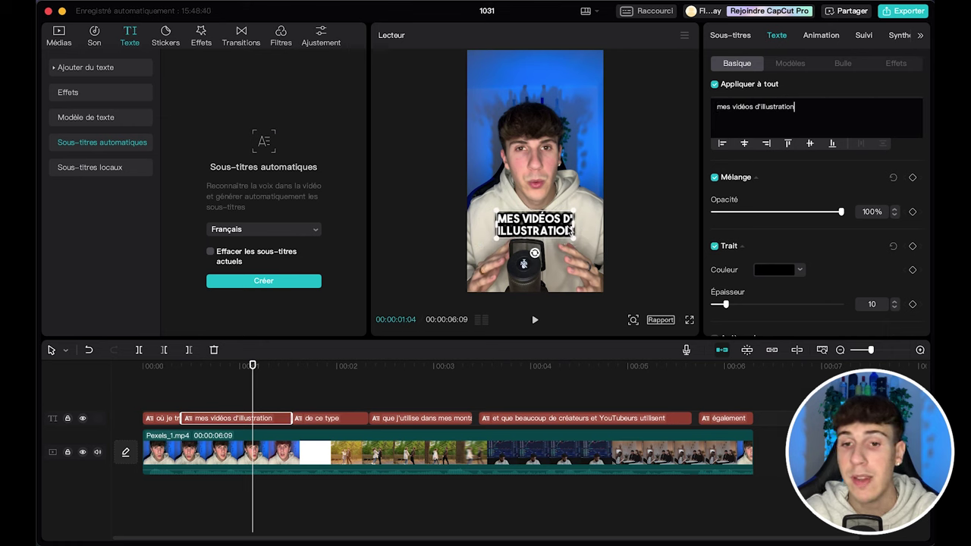
Step: Replace the space after "mes vidéos" with a line break so that "d'illustration" starts the second line
click(757, 108)
key(BackSpace)
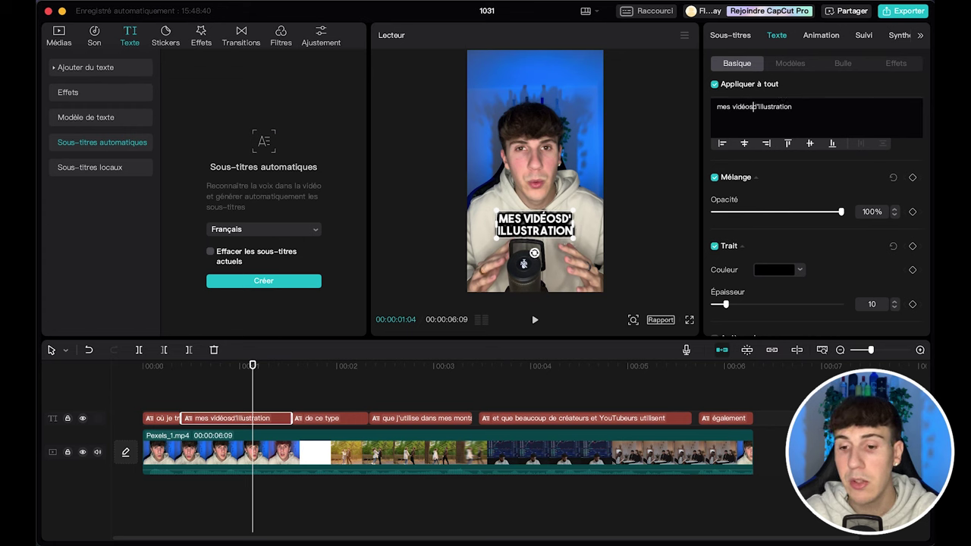
key(Return)
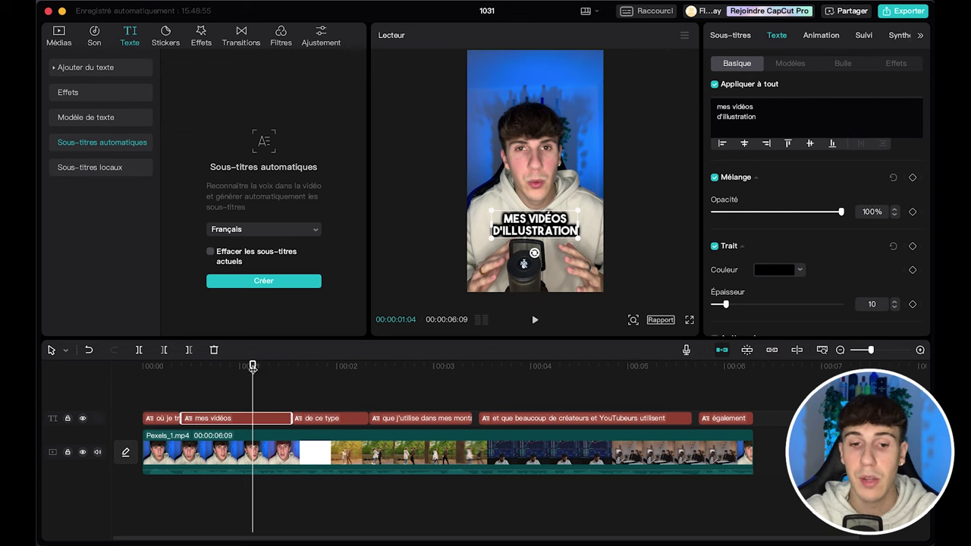
Step: Split the caption clip "que j'utilise dans mes montages" at 00:00:02:22
drag(253, 367, 369, 368)
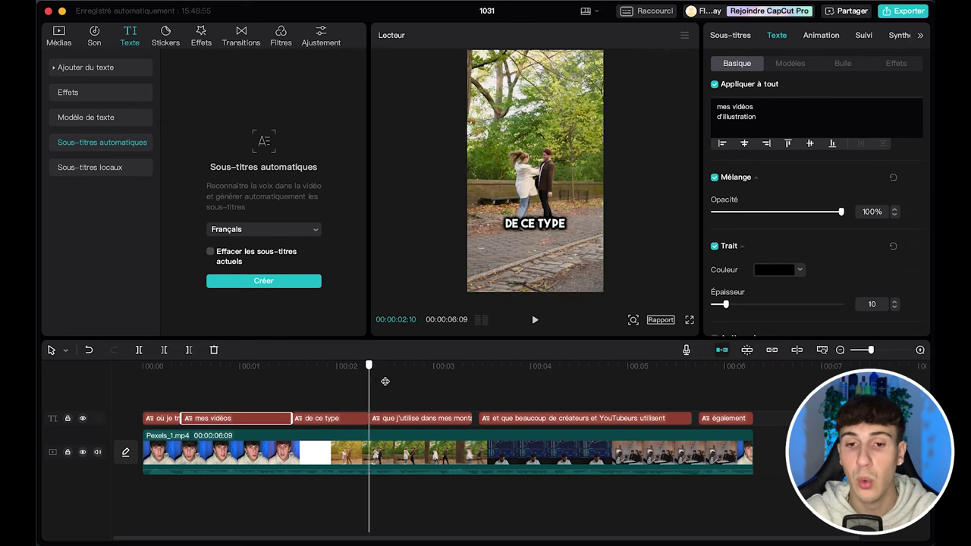
click(402, 383)
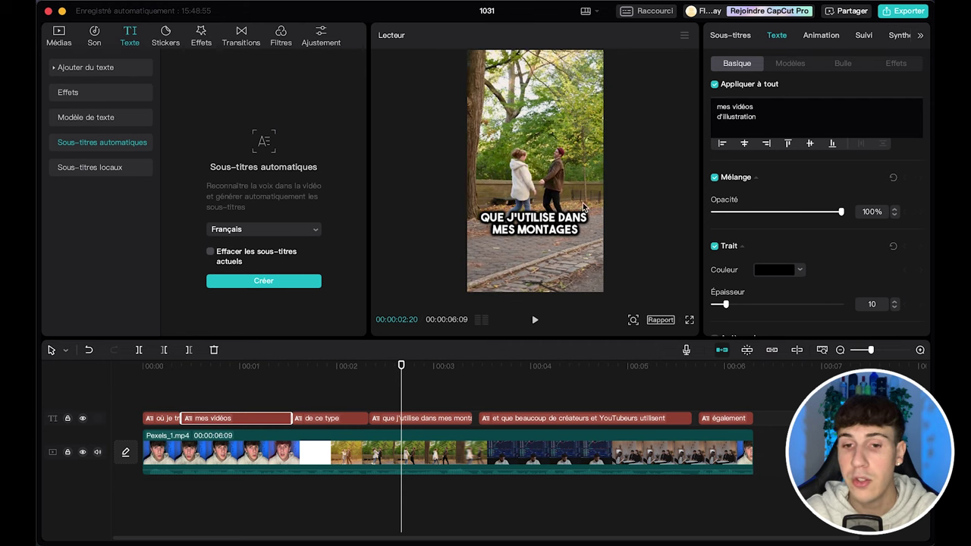
mouse_move(403, 365)
mouse_down()
mouse_move(416, 366)
mouse_move(407, 366)
mouse_up()
click(139, 350)
Step: Shorten the first half of the split caption to "que j'utilise"
click(388, 419)
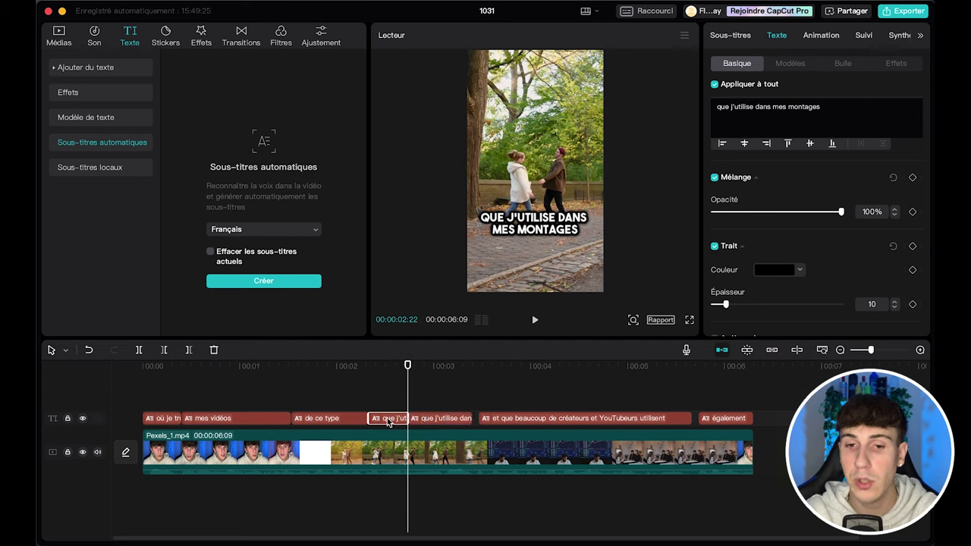
drag(753, 107, 854, 107)
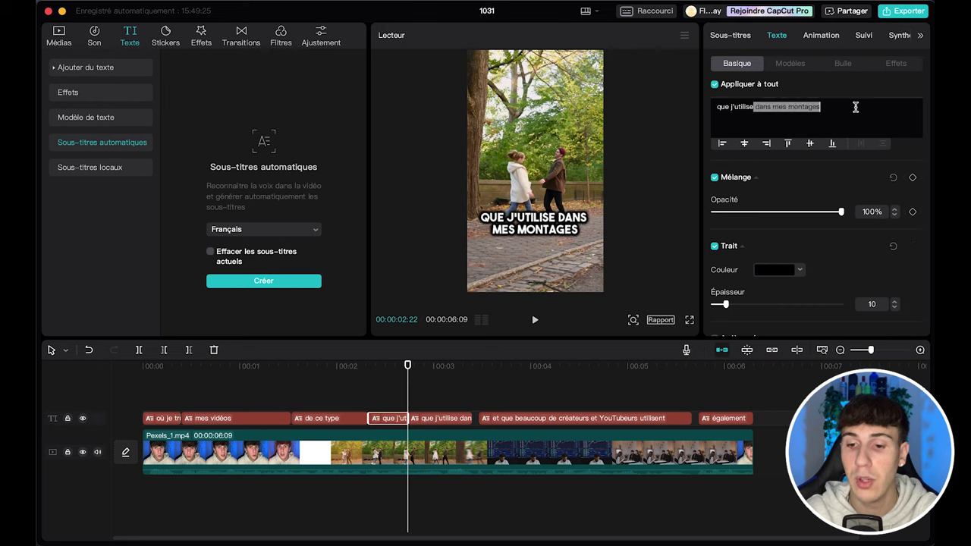
key(BackSpace)
Step: Shorten the second half of the split caption to "dans mes montages" and put "montages" on its own line
click(434, 391)
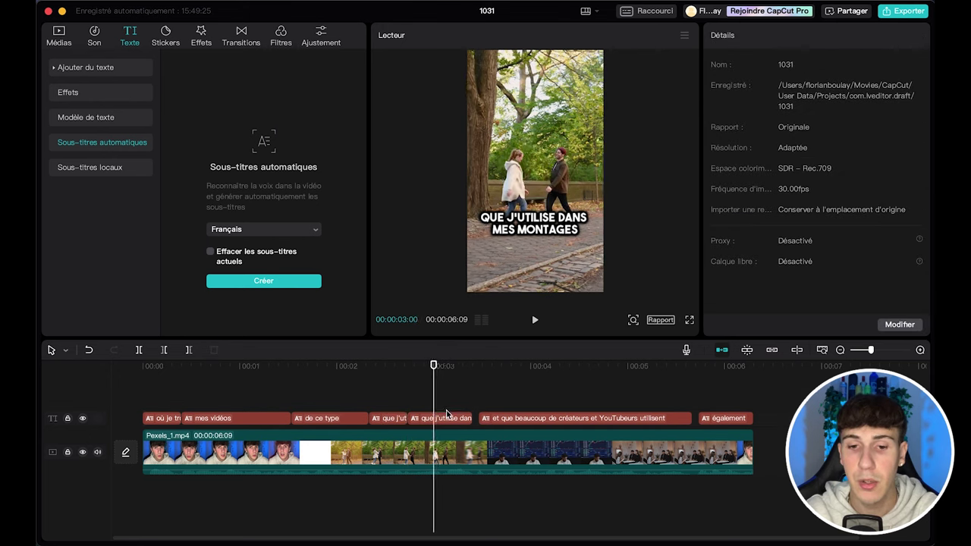
click(447, 415)
click(447, 417)
drag(756, 108, 716, 107)
key(BackSpace)
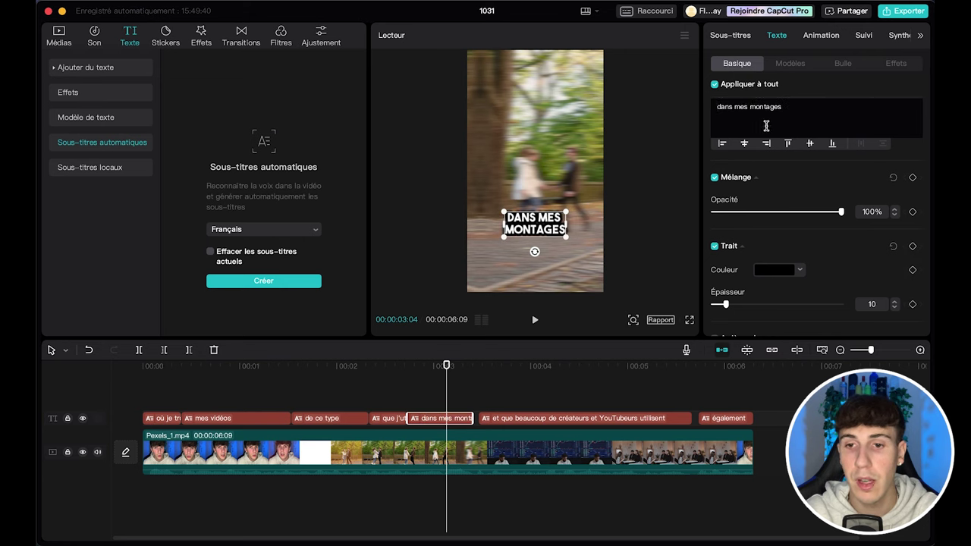
key(BackSpace)
key(Return)
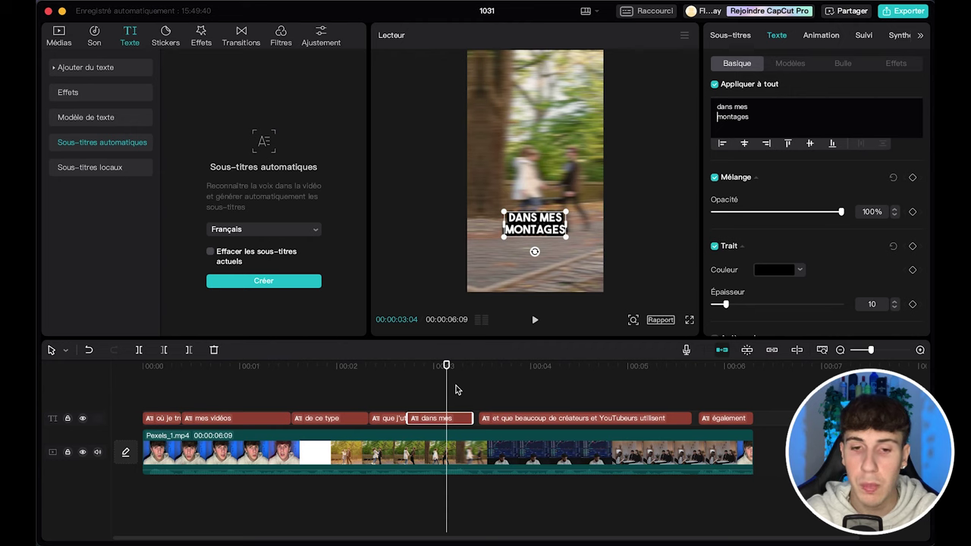
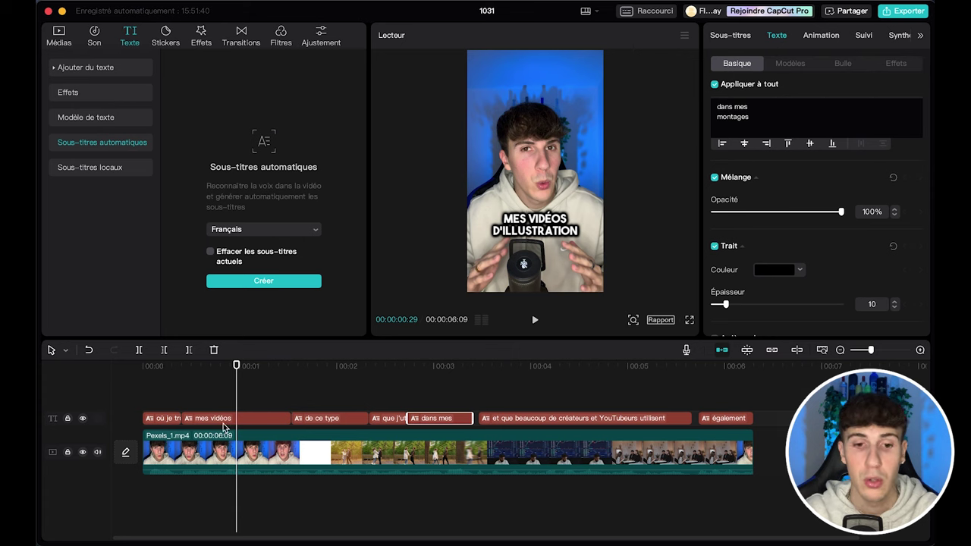
Step: Split the caption segment "mes vidéos d'illustration" at 00:00:00:28
click(513, 214)
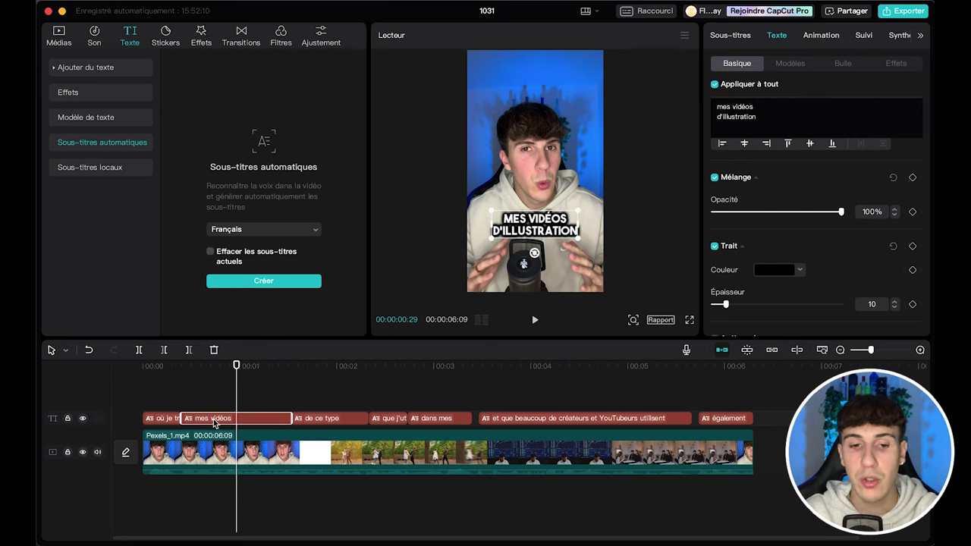
mouse_move(238, 367)
mouse_down()
mouse_move(194, 366)
mouse_move(233, 367)
mouse_up()
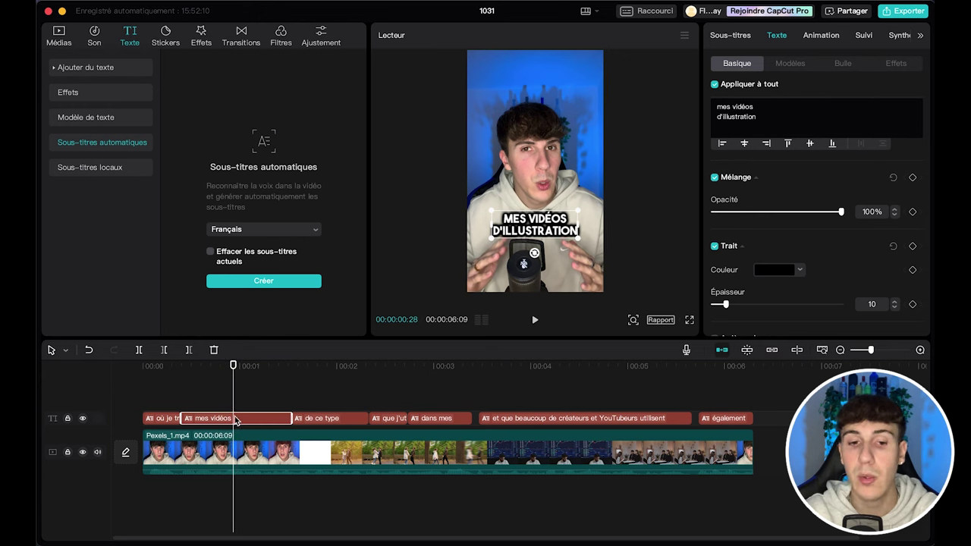
click(139, 349)
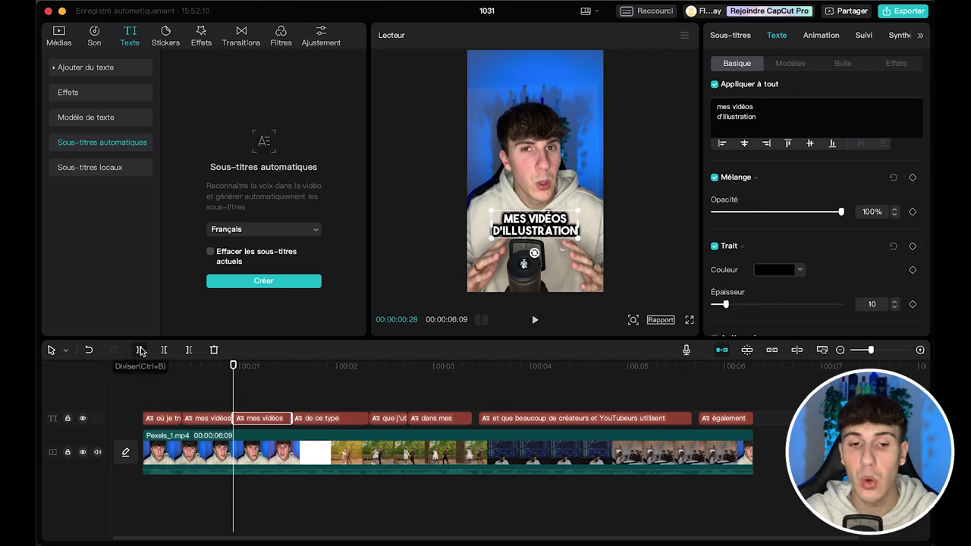
Step: Select the words "mes vidéos" in the first half of that split caption and turn off applying changes to all captions
click(218, 406)
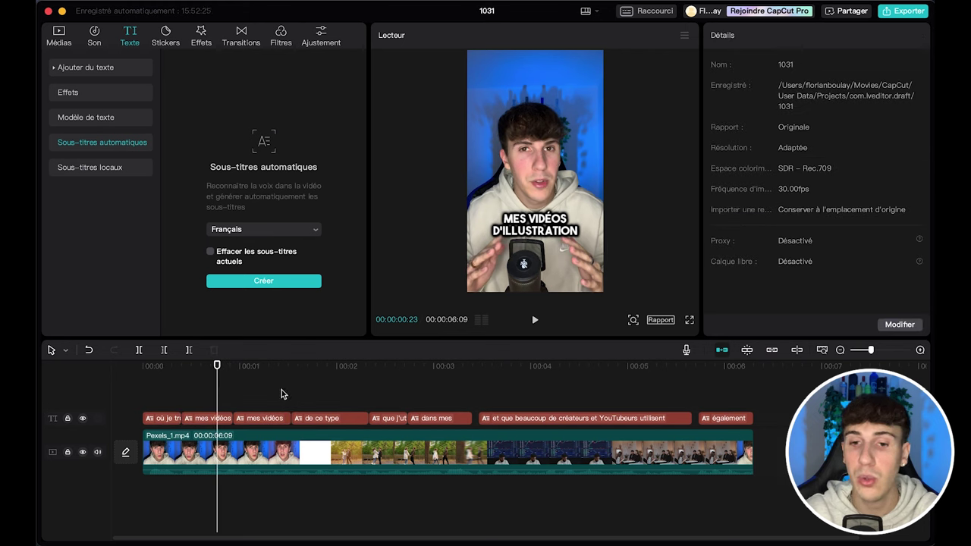
click(209, 419)
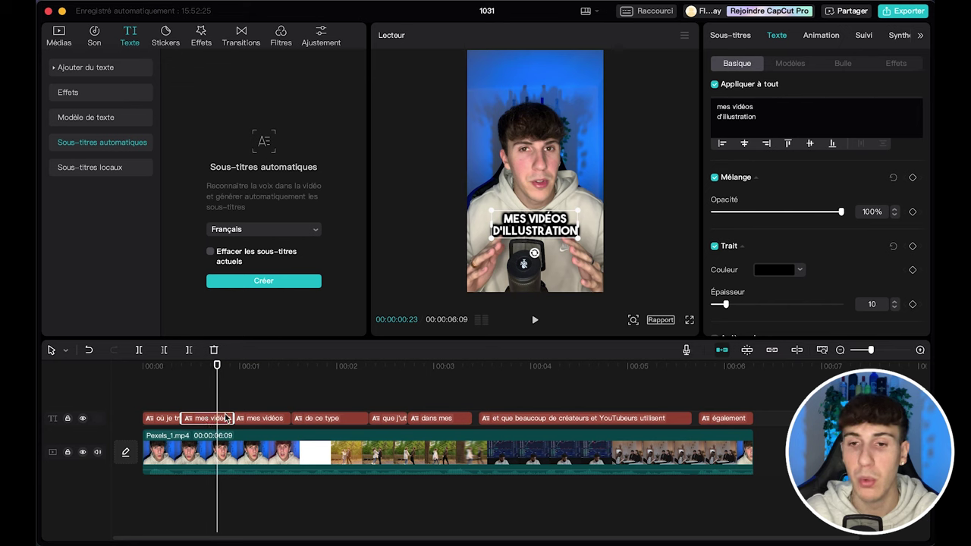
drag(714, 105, 754, 107)
click(714, 84)
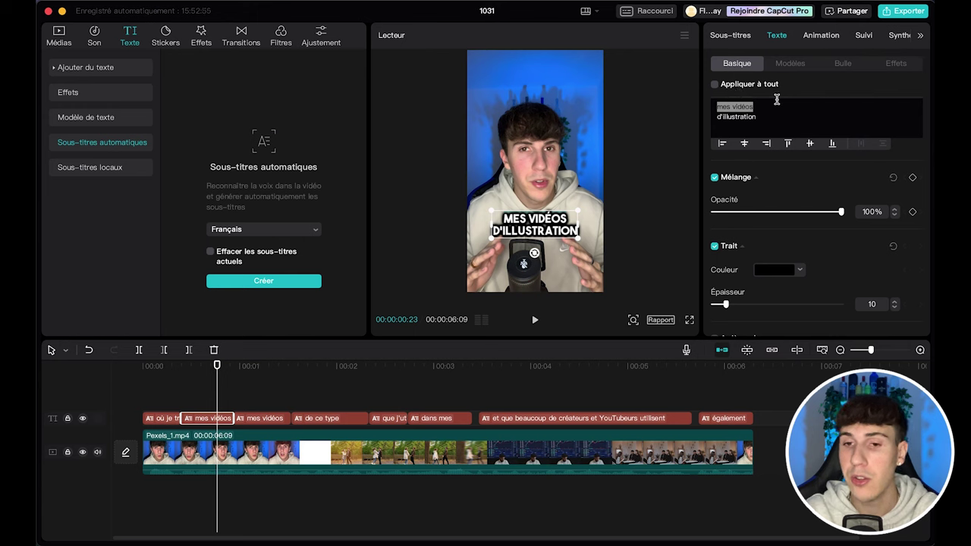
Step: Set the selected words "mes vidéos" to font size 18 and colour them red
scroll(827, 213, up, 5)
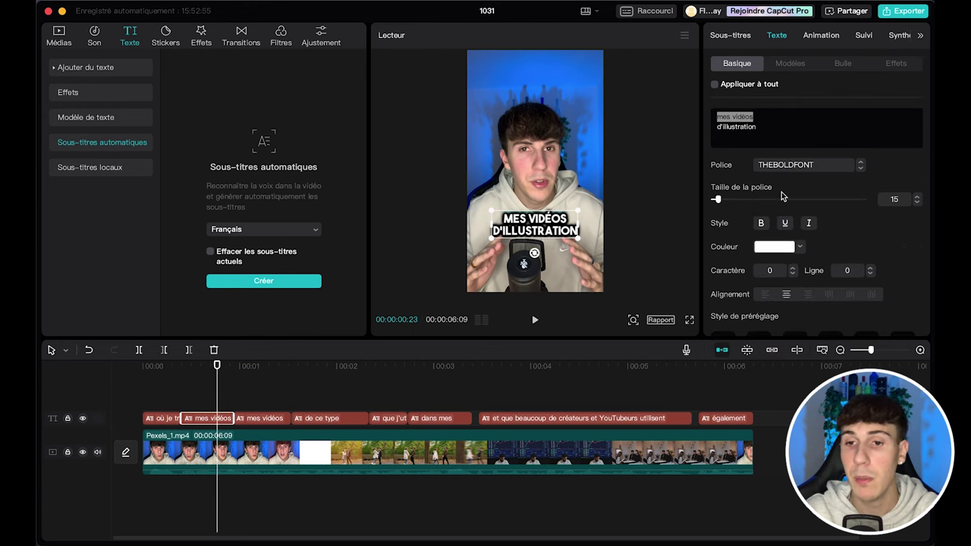
click(893, 199)
text(1)
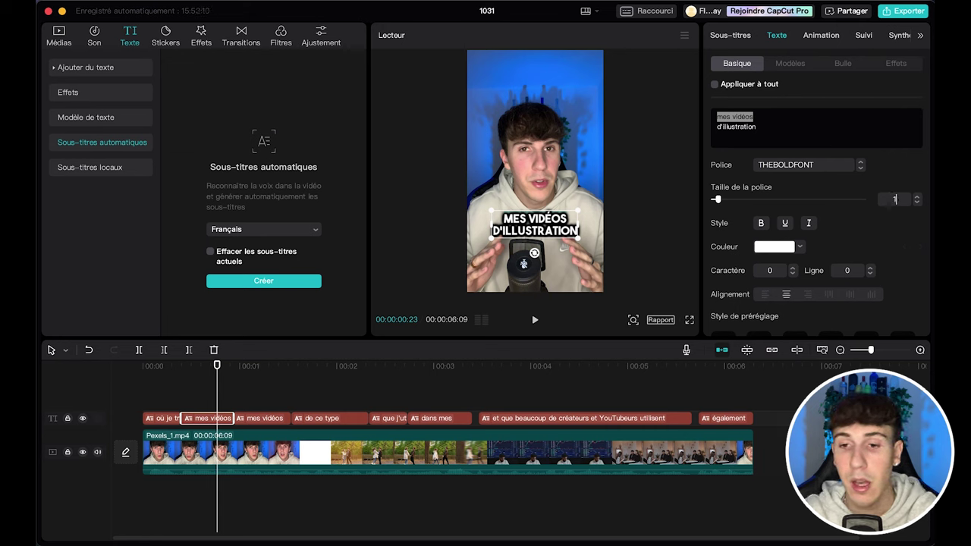
text(8)
key(Return)
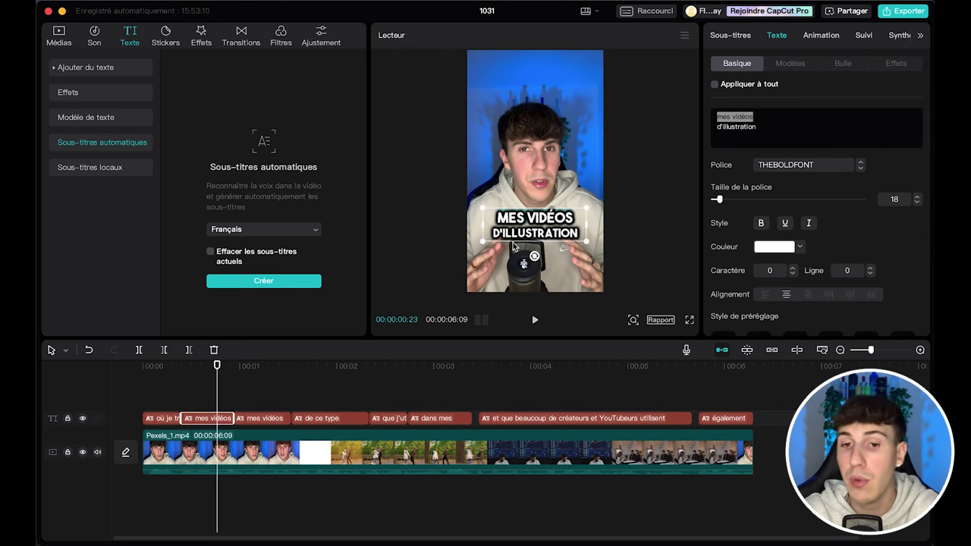
click(775, 247)
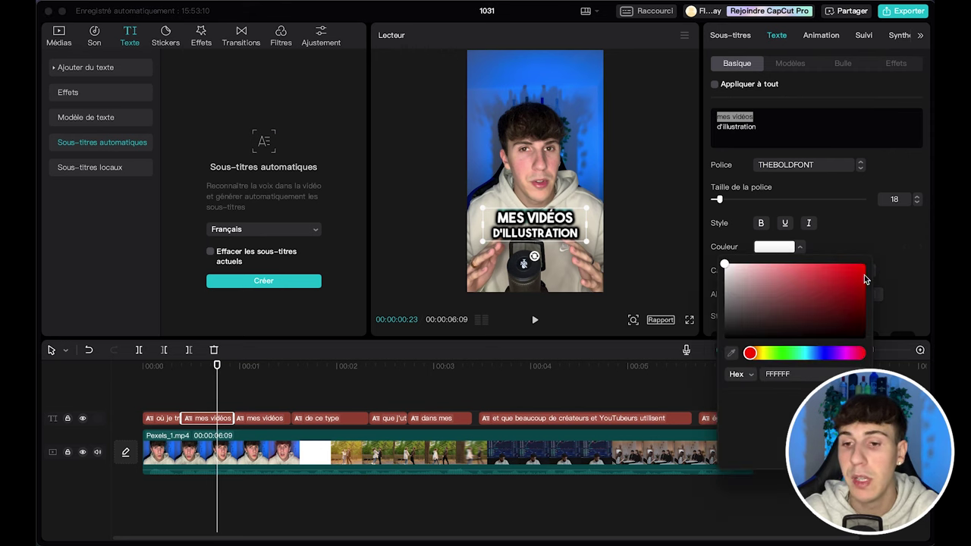
click(864, 276)
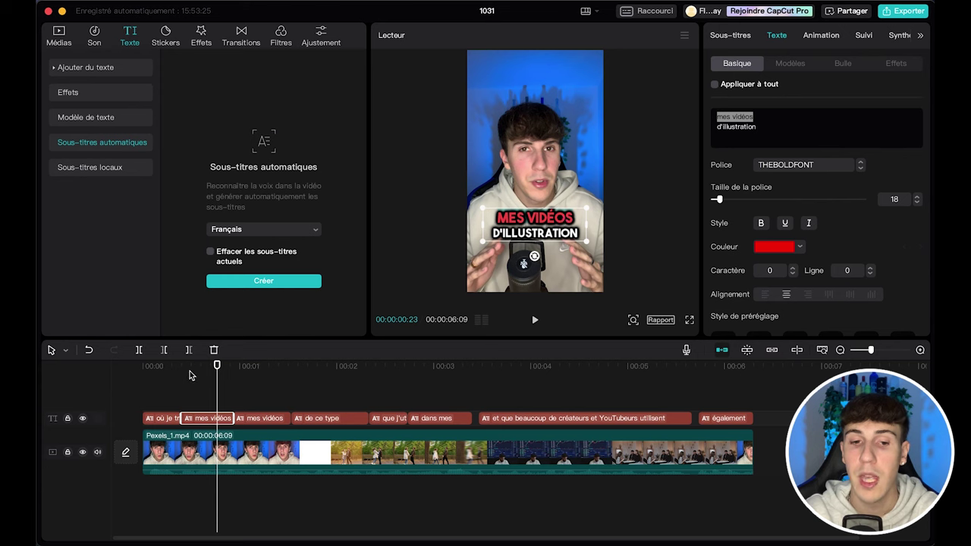
Step: In the second half of the split caption, set the word "d'illustration" to font size 18 and colour it red
click(252, 396)
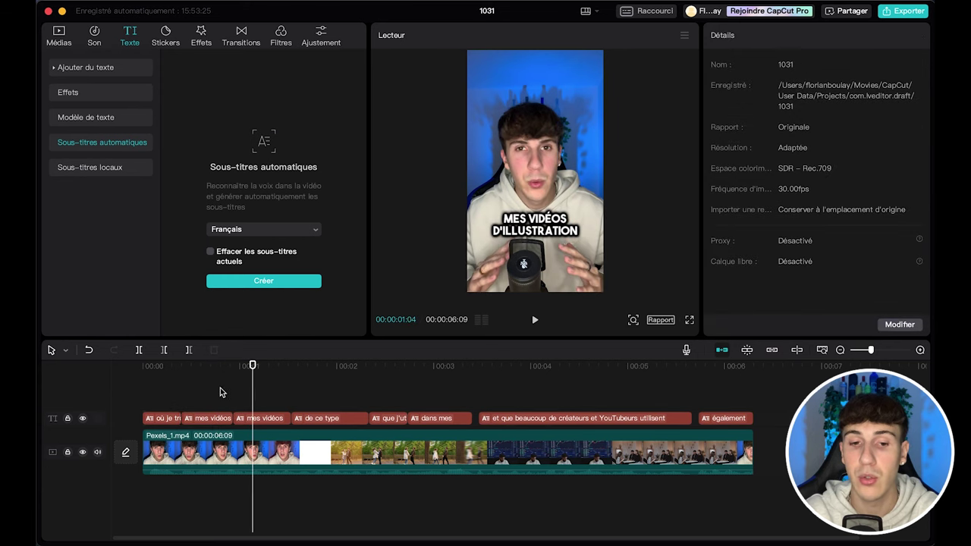
click(257, 419)
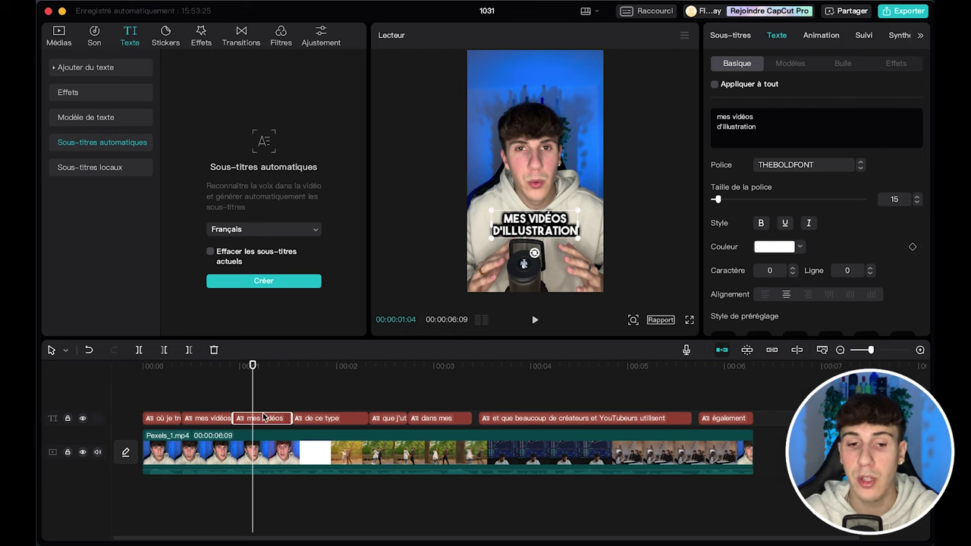
drag(755, 127, 705, 132)
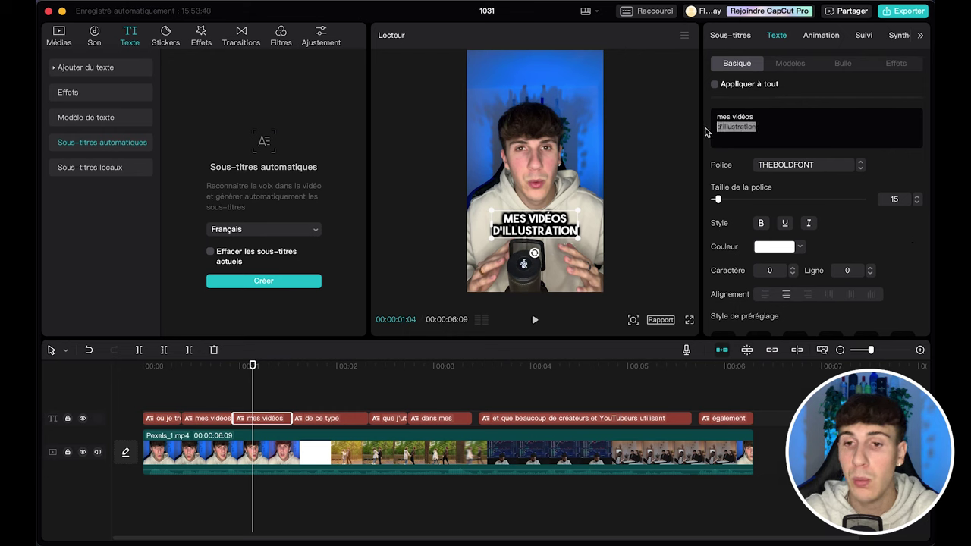
double_click(895, 199)
text(18)
click(775, 247)
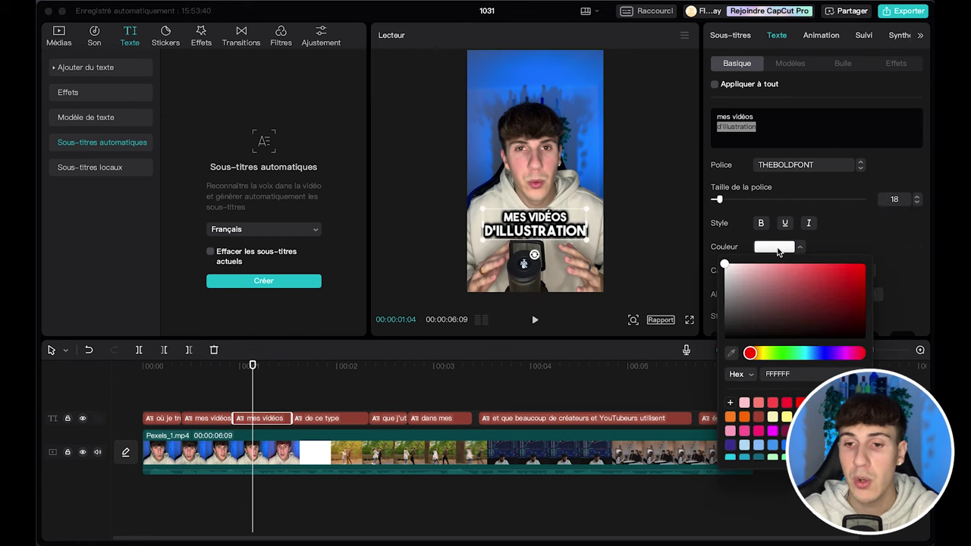
click(865, 266)
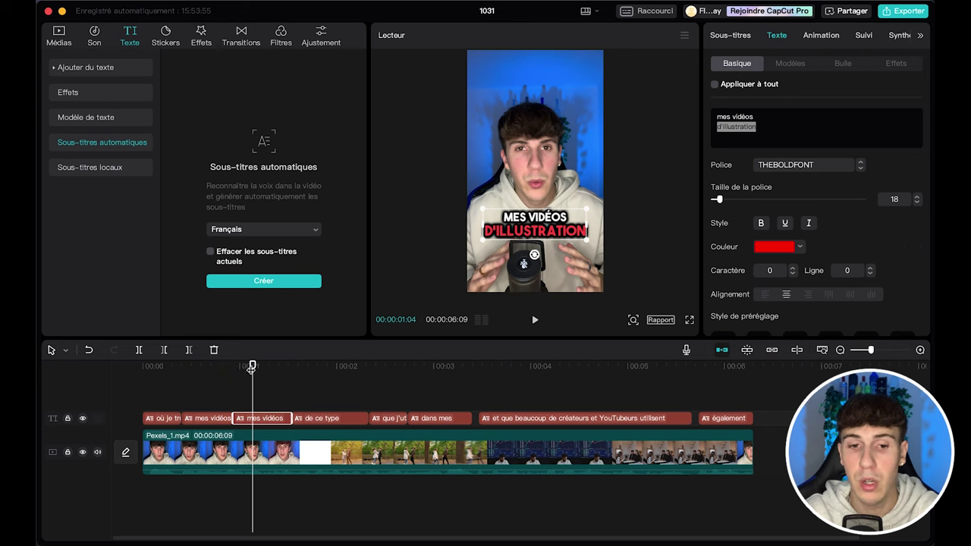
Step: Scrub through the captions and compare the highlighted words in the two halves of "mes vidéos d'illustration"
drag(253, 365, 199, 375)
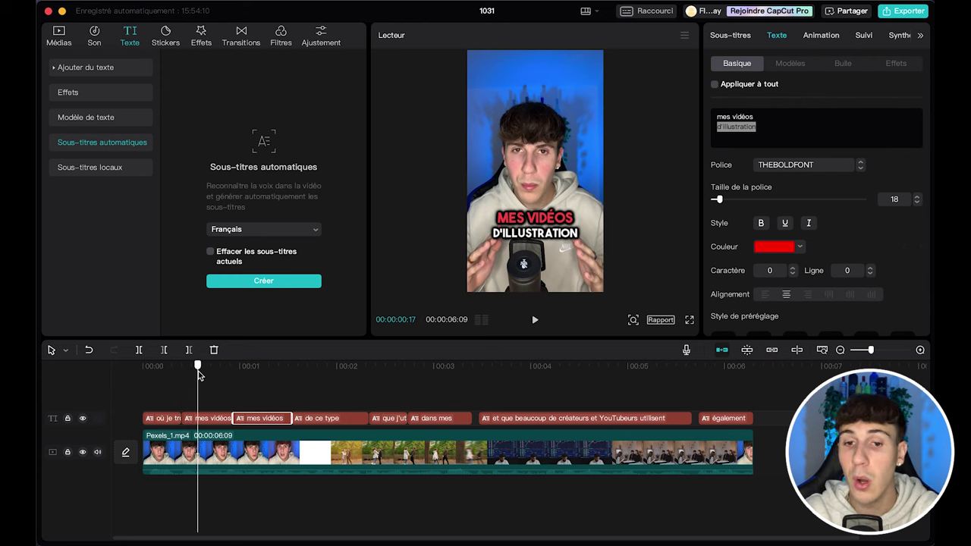
drag(200, 371, 265, 375)
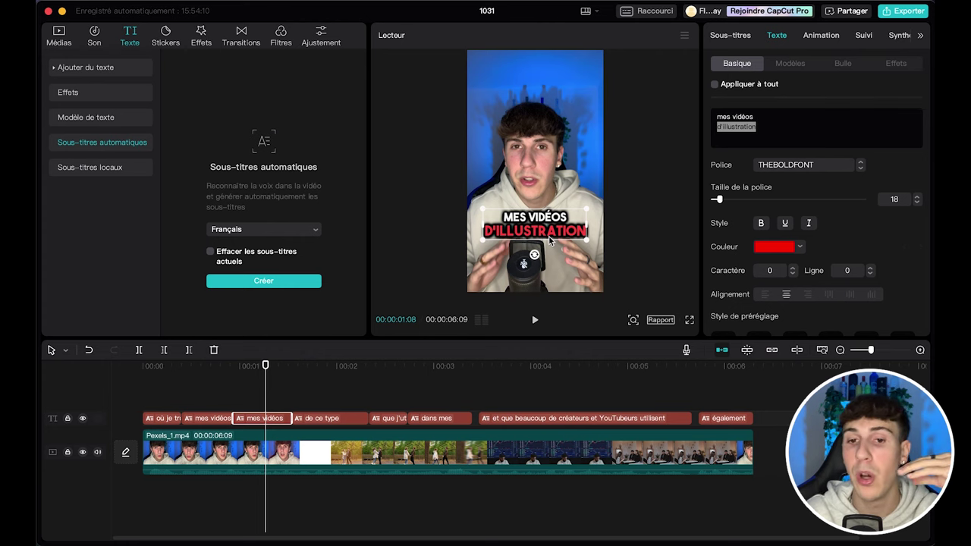
drag(212, 367, 322, 381)
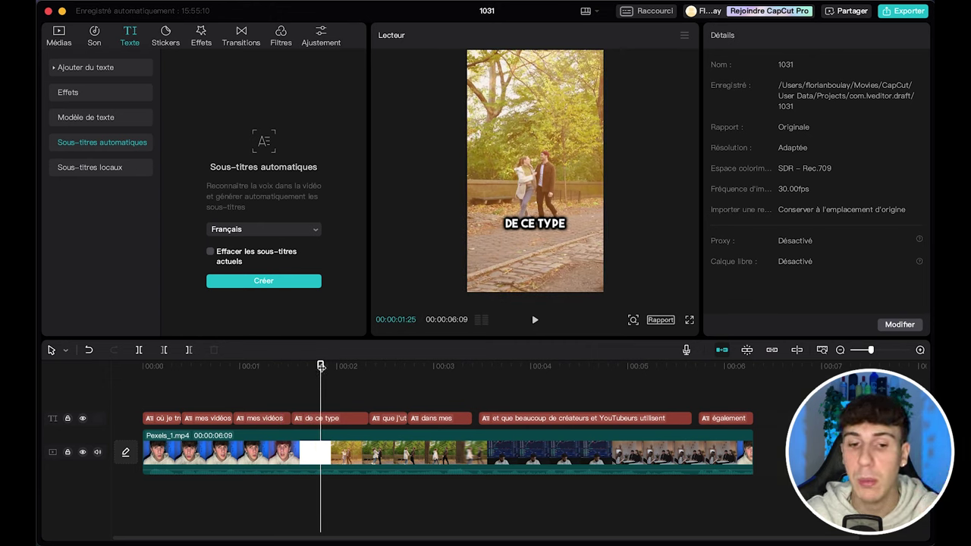
drag(320, 365, 322, 368)
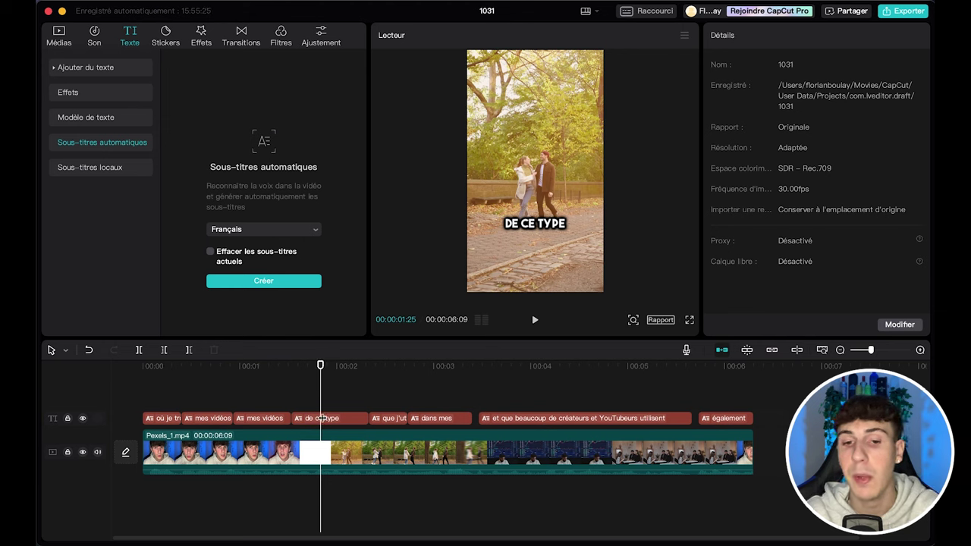
click(428, 370)
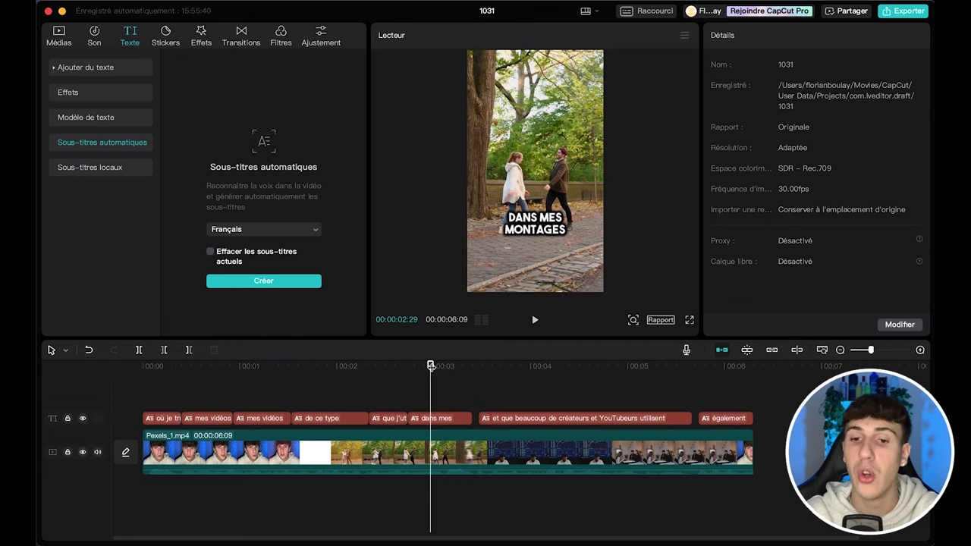
click(431, 366)
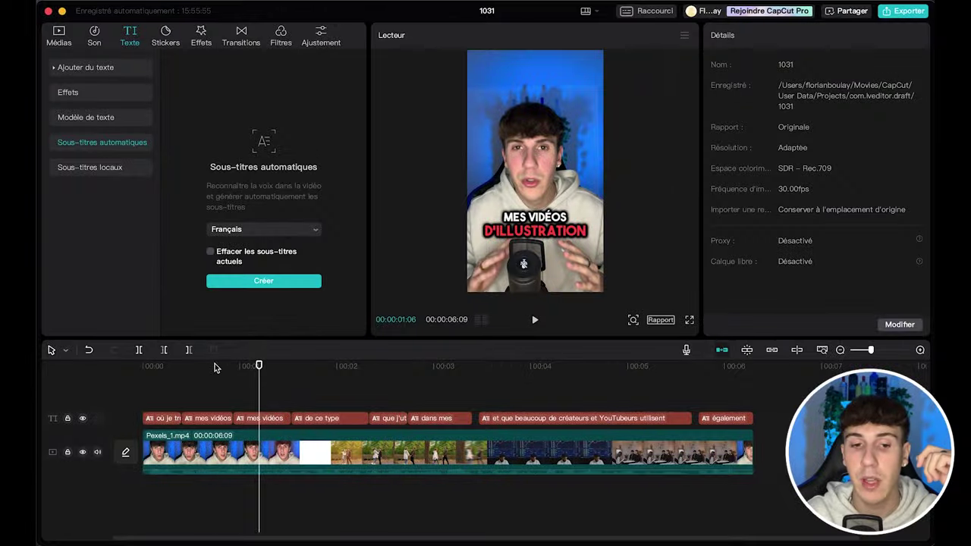
click(214, 366)
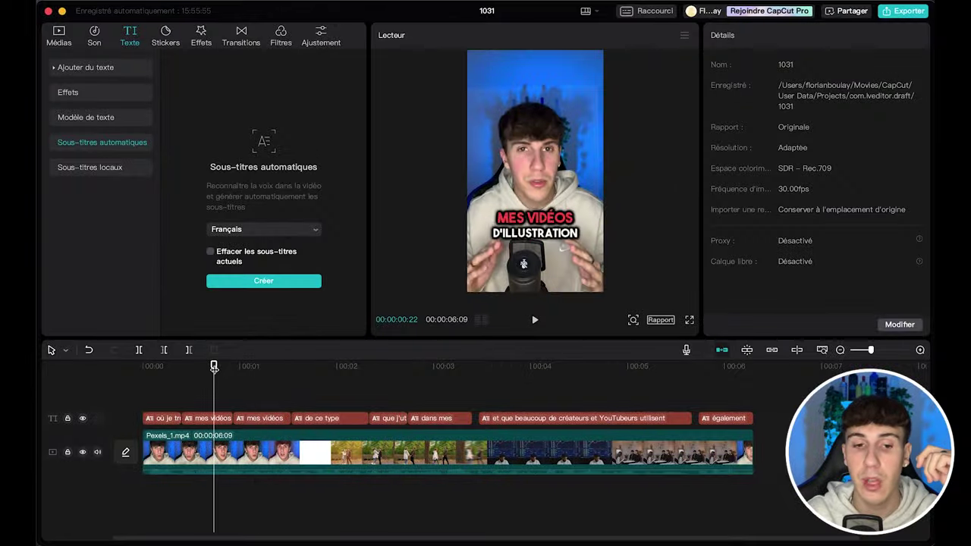
click(211, 418)
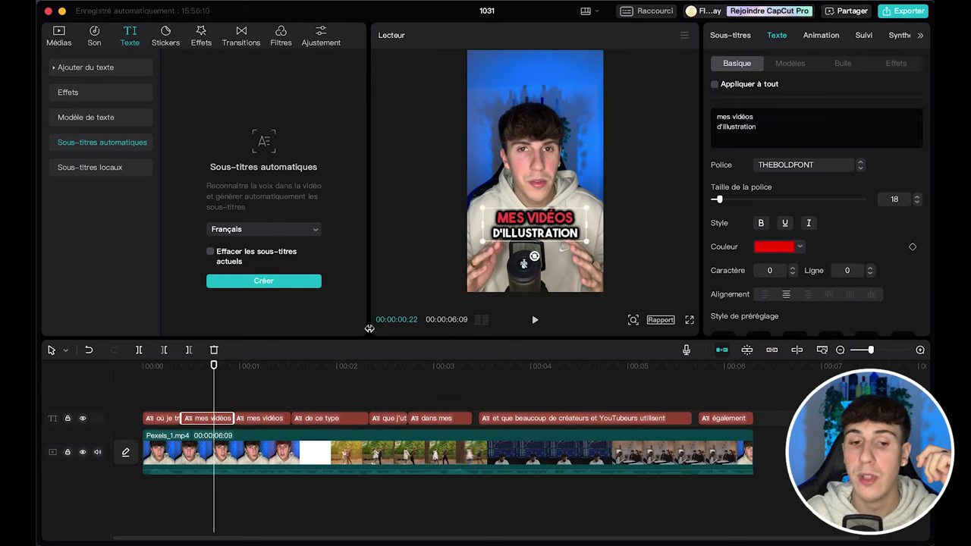
click(264, 384)
click(258, 419)
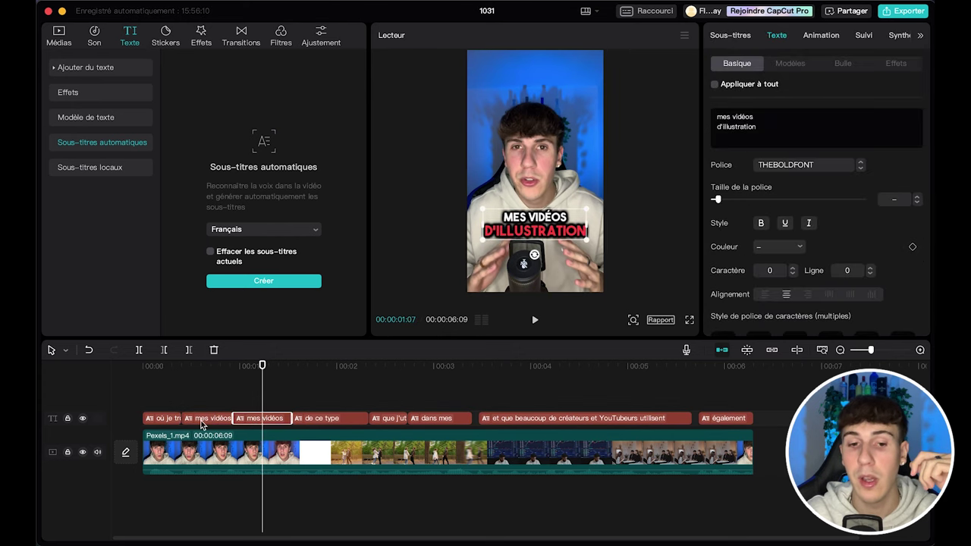
Step: Apply the Printemps intro animation to the first "mes vidéos d'illustration" caption with a duration of 0.3 s
click(209, 397)
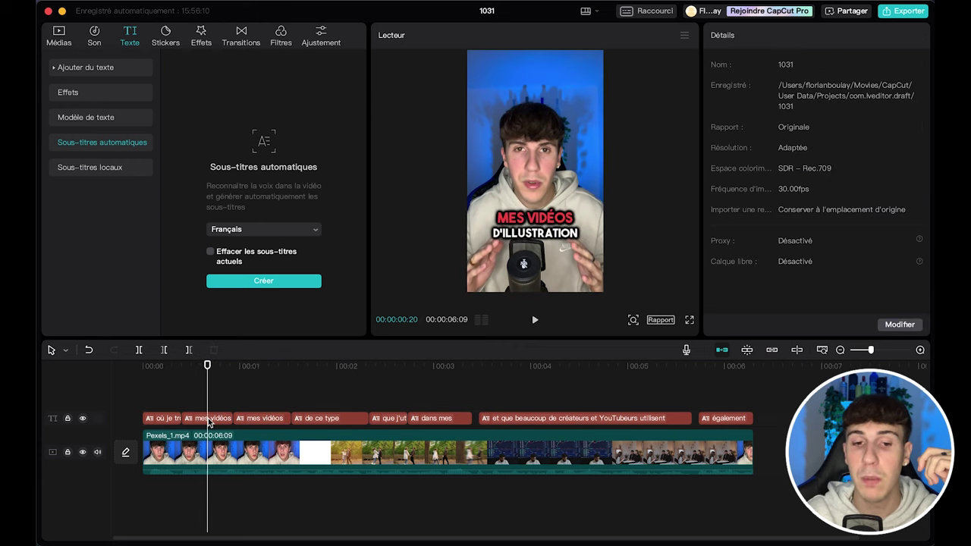
click(210, 421)
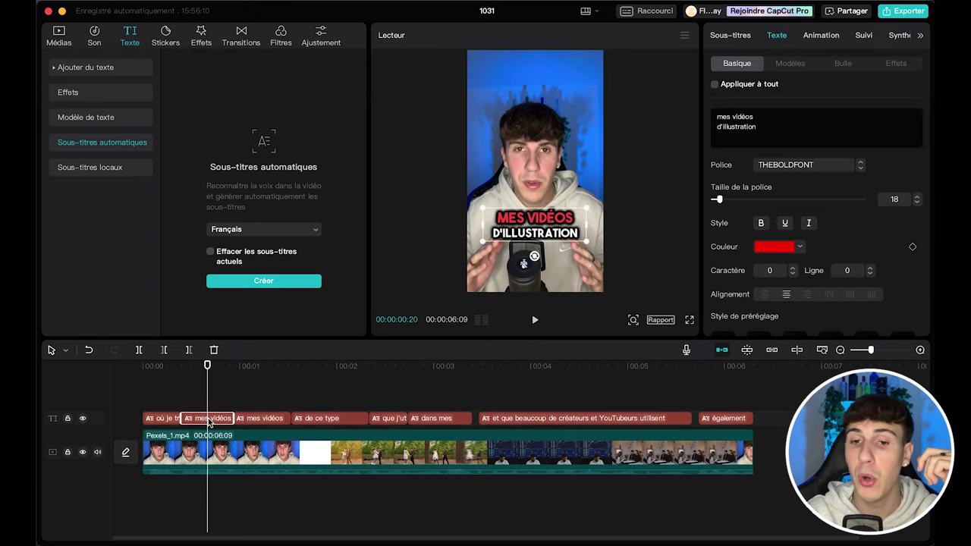
click(819, 36)
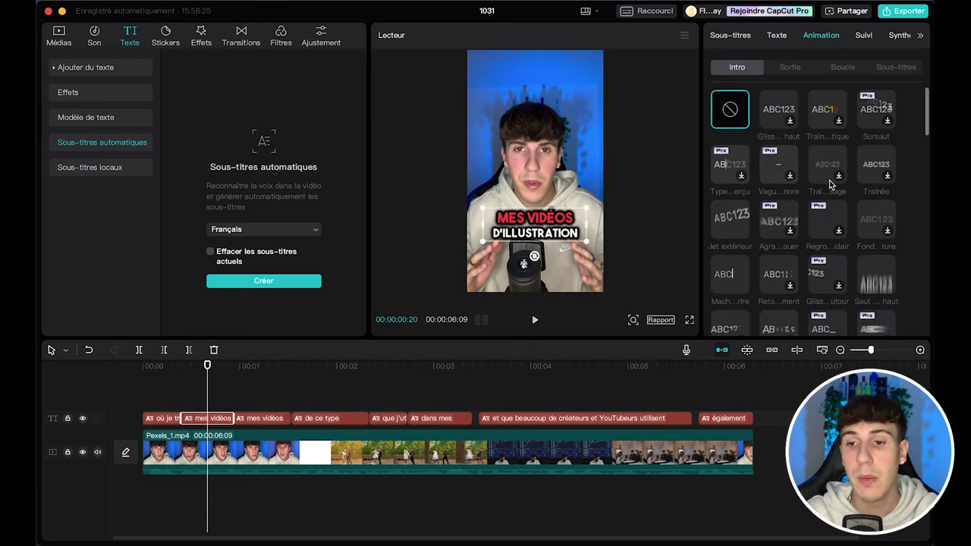
scroll(829, 184, down, 2)
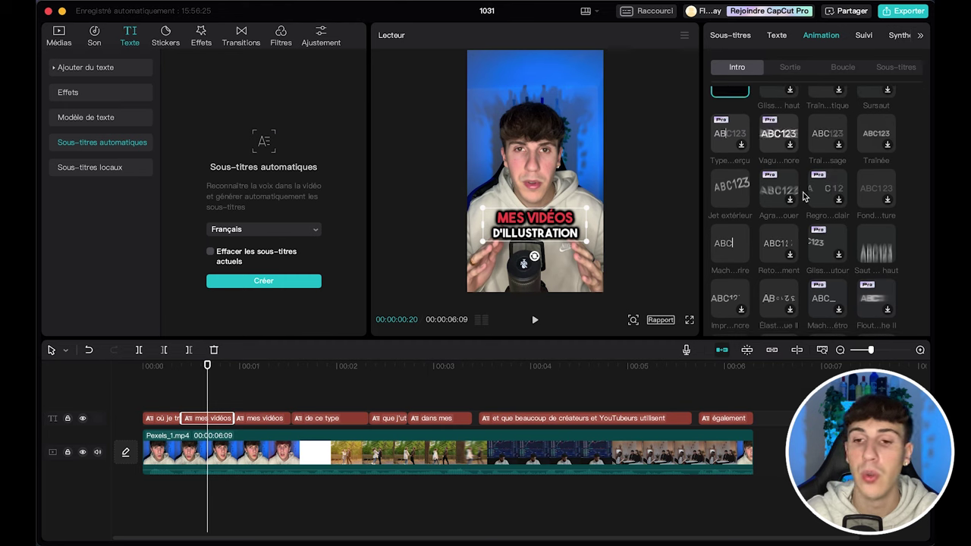
scroll(804, 195, down, 2)
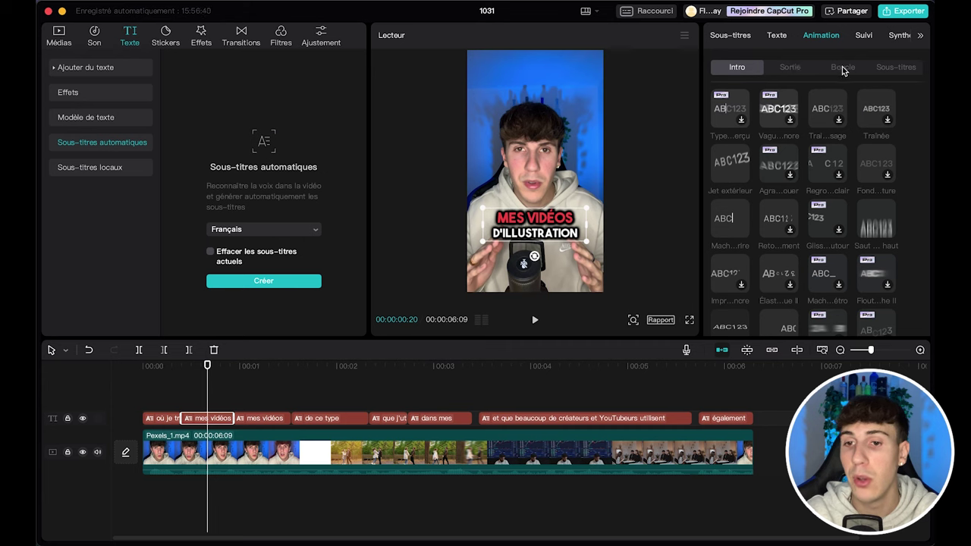
click(897, 70)
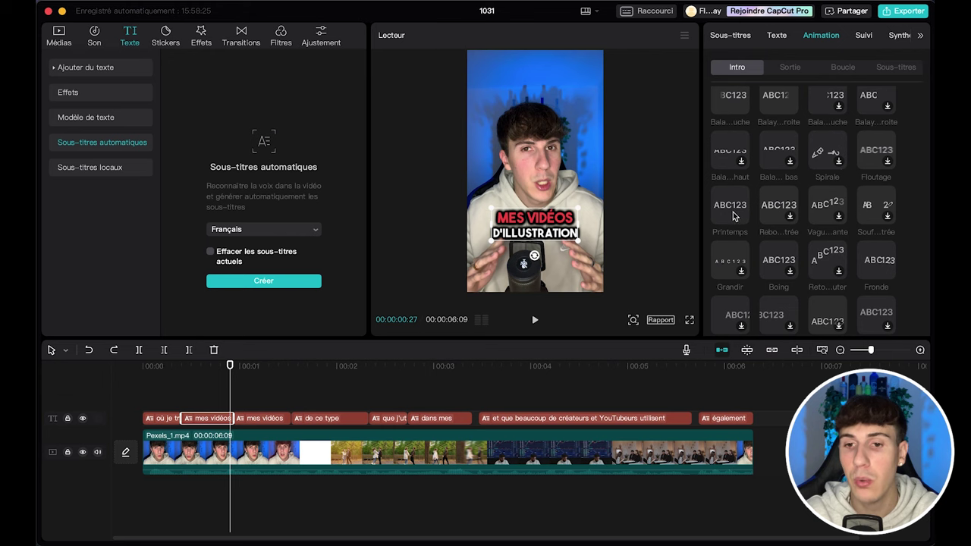
click(732, 216)
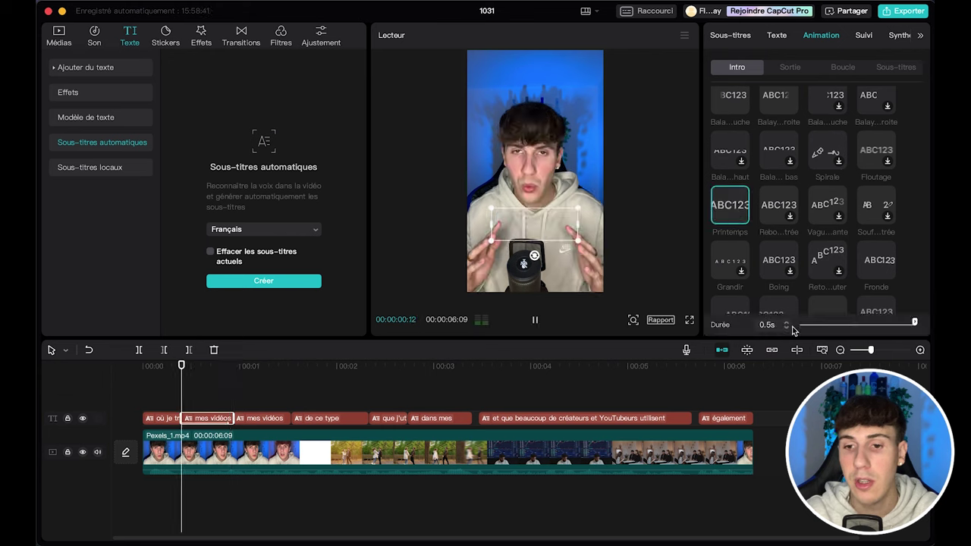
drag(913, 322, 855, 324)
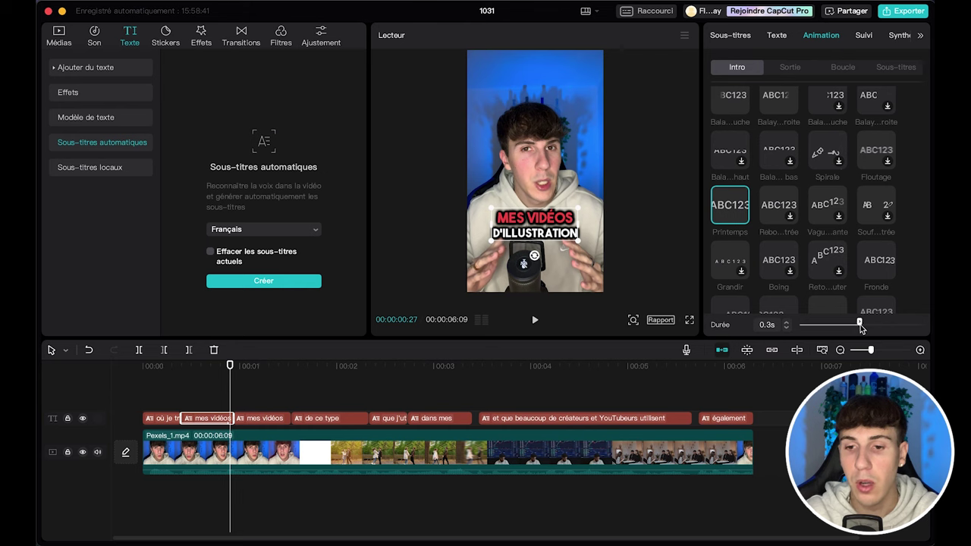
Step: Play back the start of the video to preview the animated caption and the switch between highlighted words
click(173, 371)
key(space)
click(172, 374)
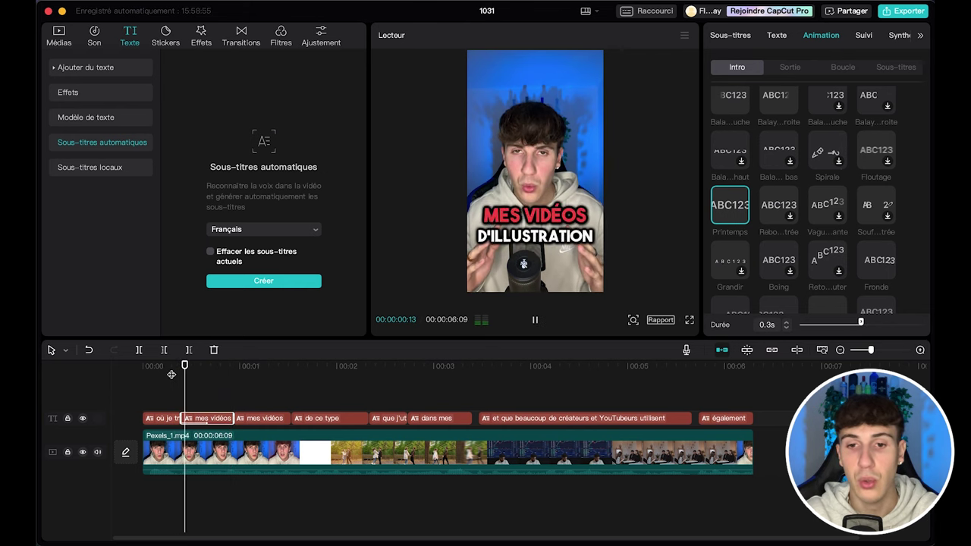
click(171, 380)
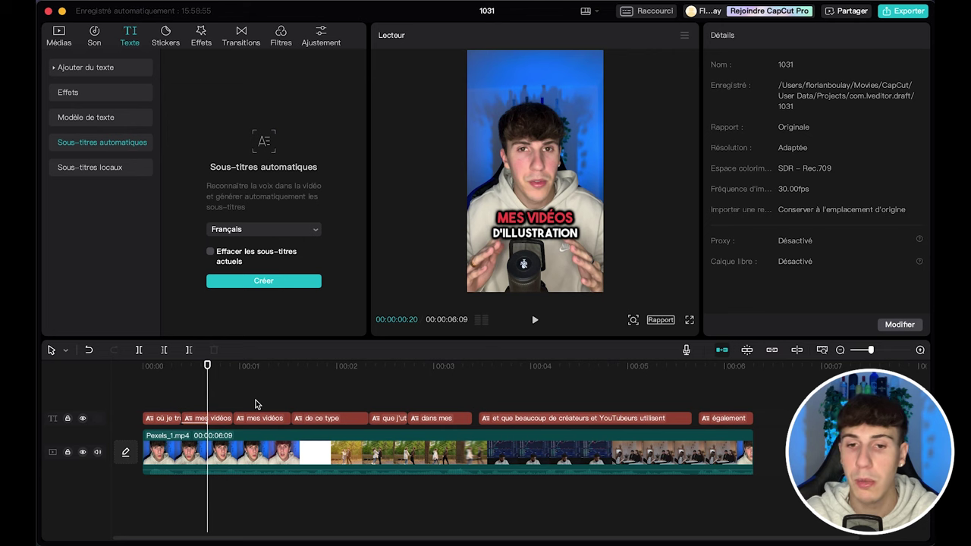
click(168, 404)
key(space)
key(space)
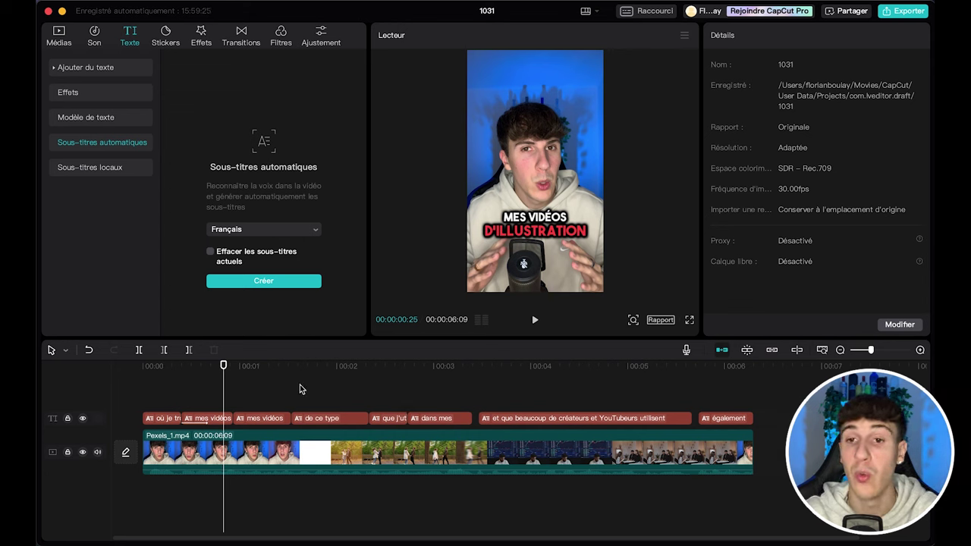
Step: Remove the intro animation from the first "mes vidéos d'illustration" caption
click(212, 417)
click(815, 40)
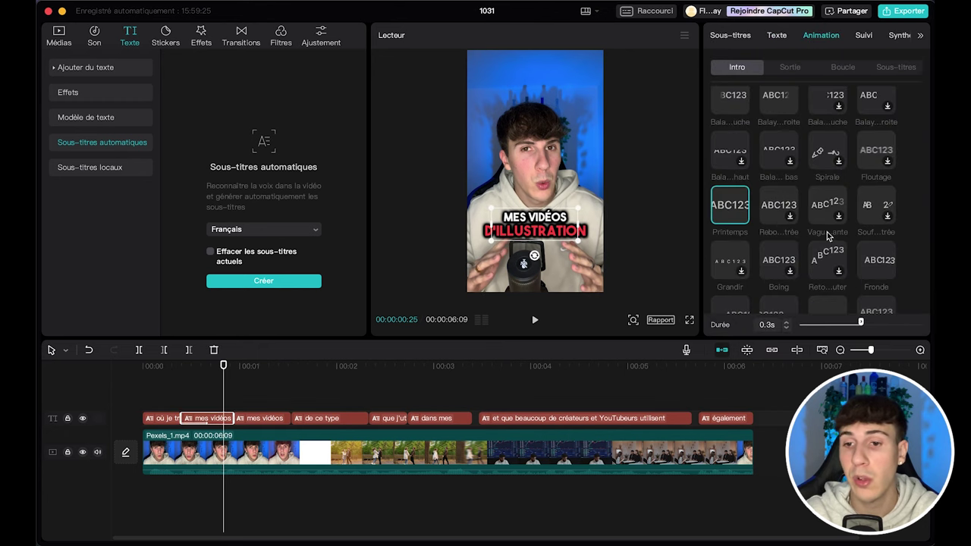
scroll(836, 213, down, 3)
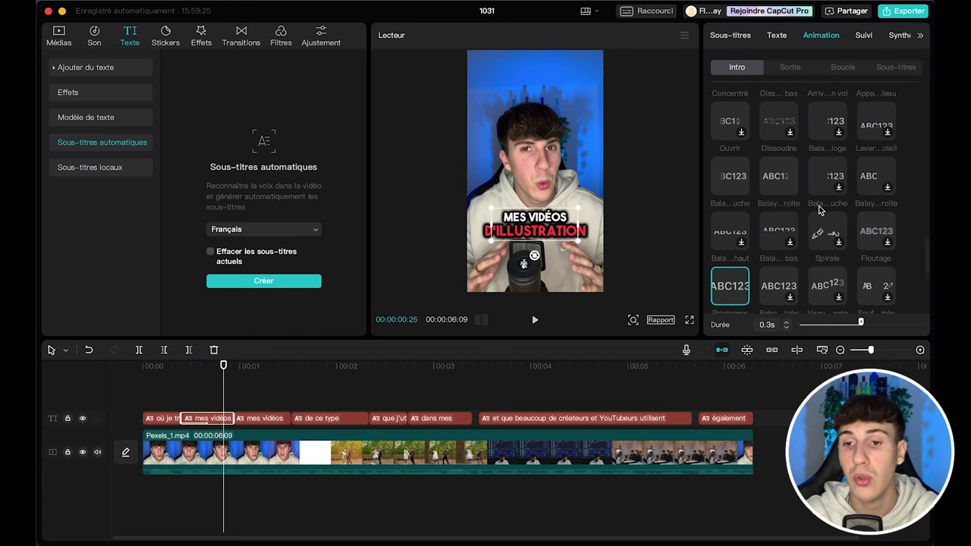
scroll(826, 216, up, 1)
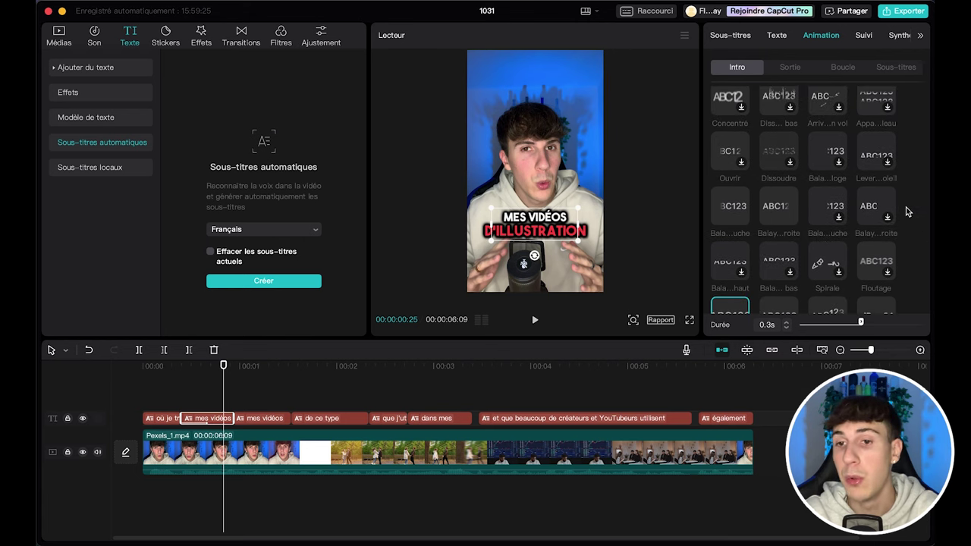
scroll(908, 212, up, 3)
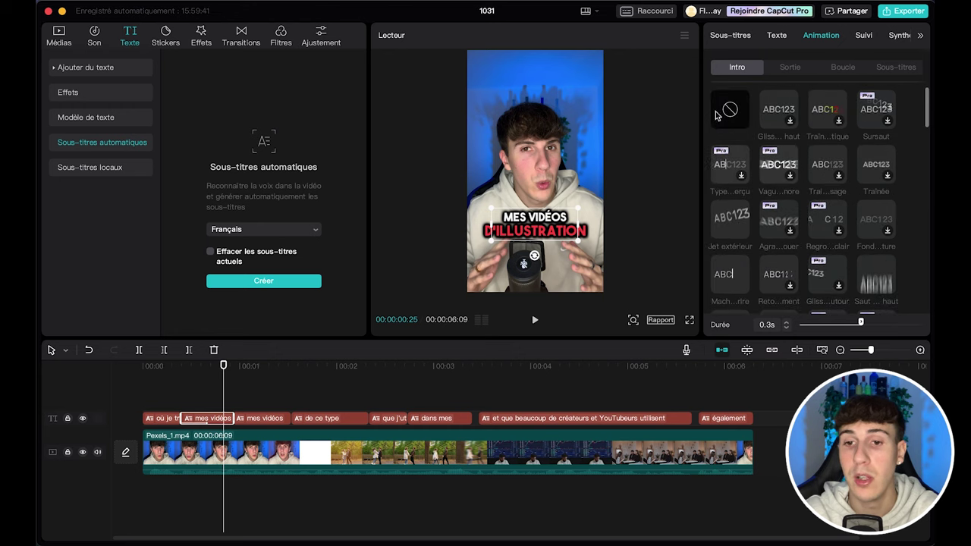
click(741, 120)
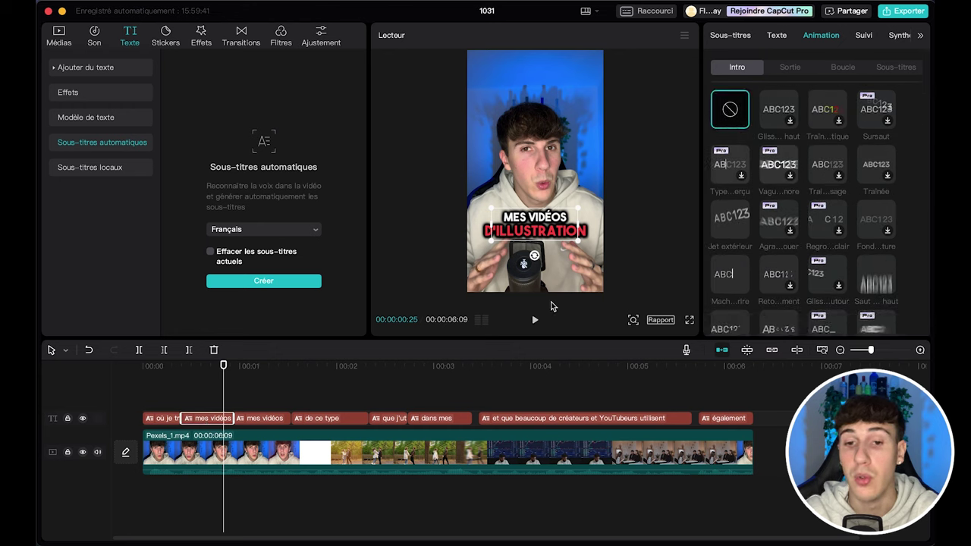